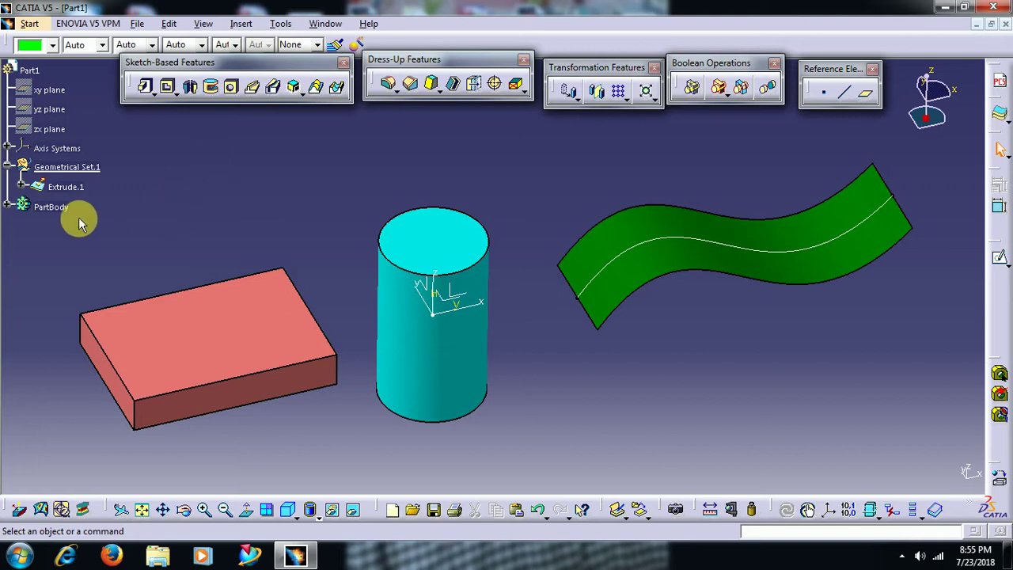
- Define PartBody as the work object and select the pink box's top face as sketch support
{"action": "left_click", "coordinate": [49, 206]}
{"action": "right_click", "coordinate": [50, 206]}
{"action": "left_click", "coordinate": [110, 313]}
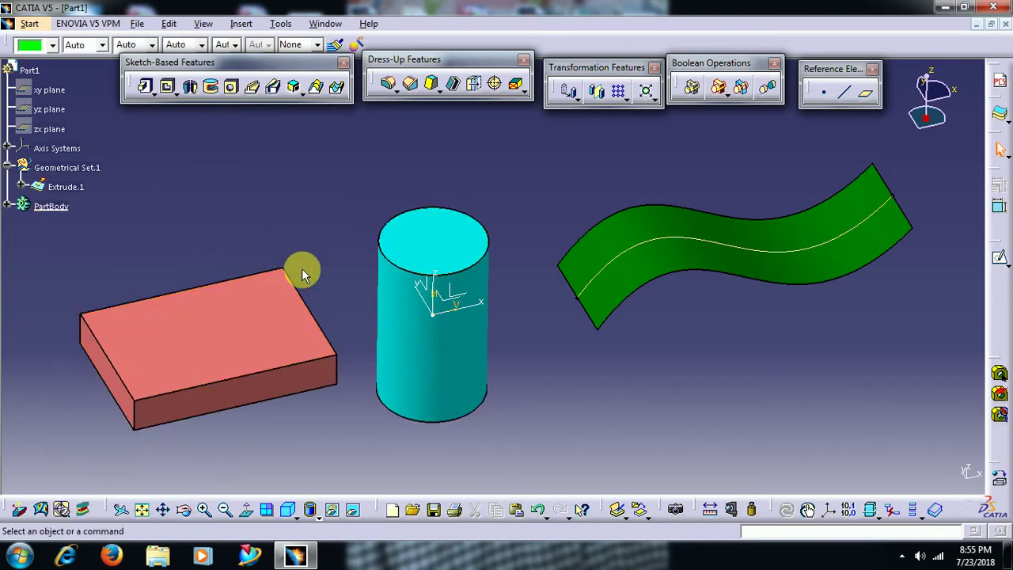
{"action": "left_click", "coordinate": [265, 316]}
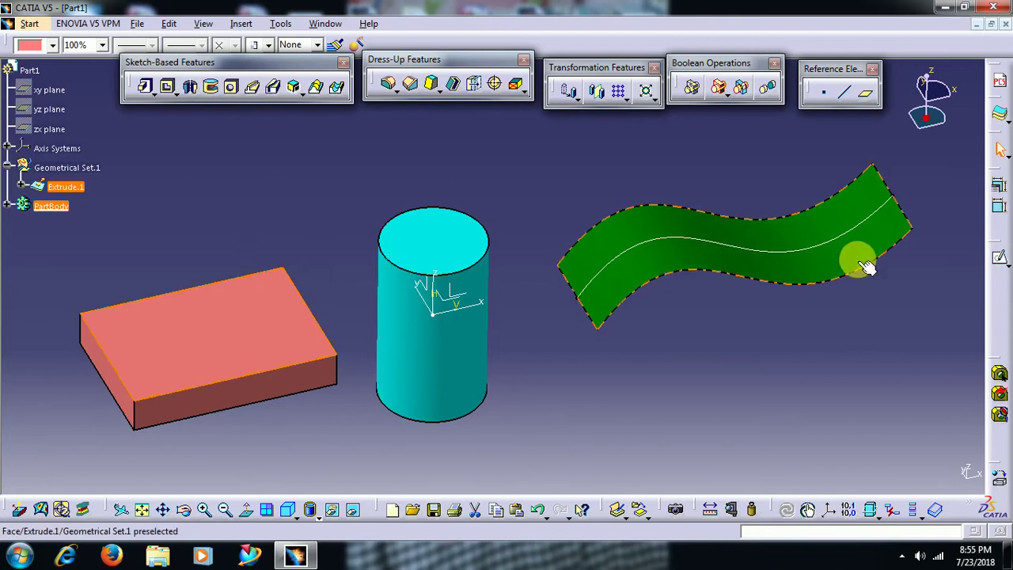
- Start a sketch on the box's top face, shift the view, and reveal the 3D projection options
{"action": "left_click", "coordinate": [1000, 262]}
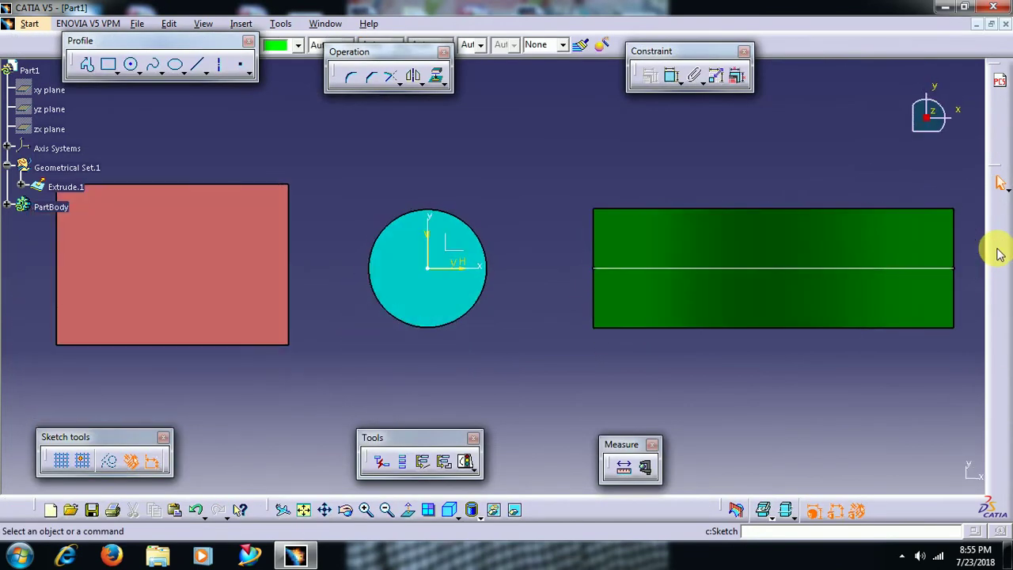
{"action": "middle_click_drag", "start_coordinate": [369, 181], "coordinate": [509, 219]}
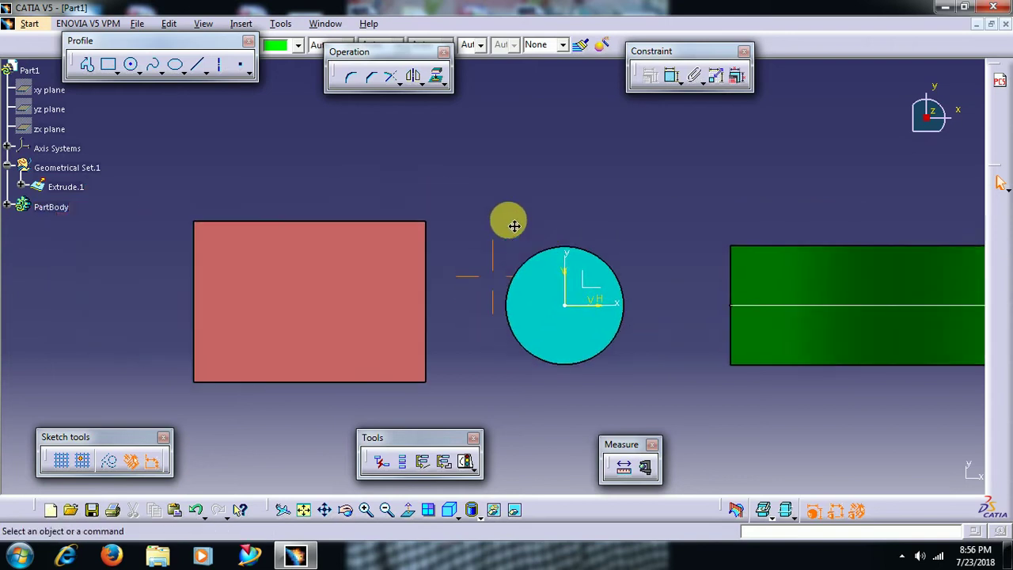
{"action": "left_click", "coordinate": [443, 84]}
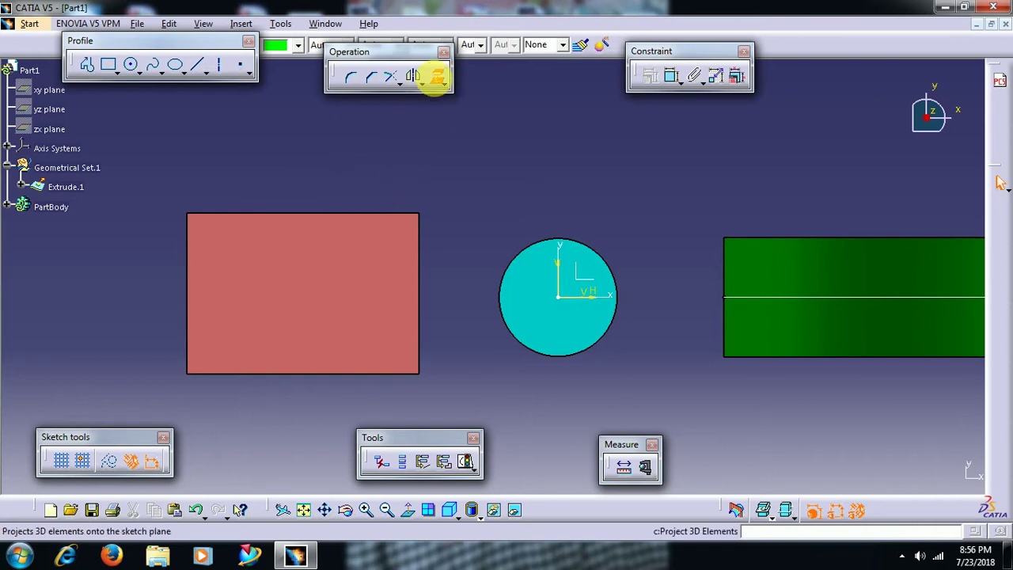
- Project the pink box's top and right edges into the sketch as reference lines
{"action": "left_click", "coordinate": [438, 79]}
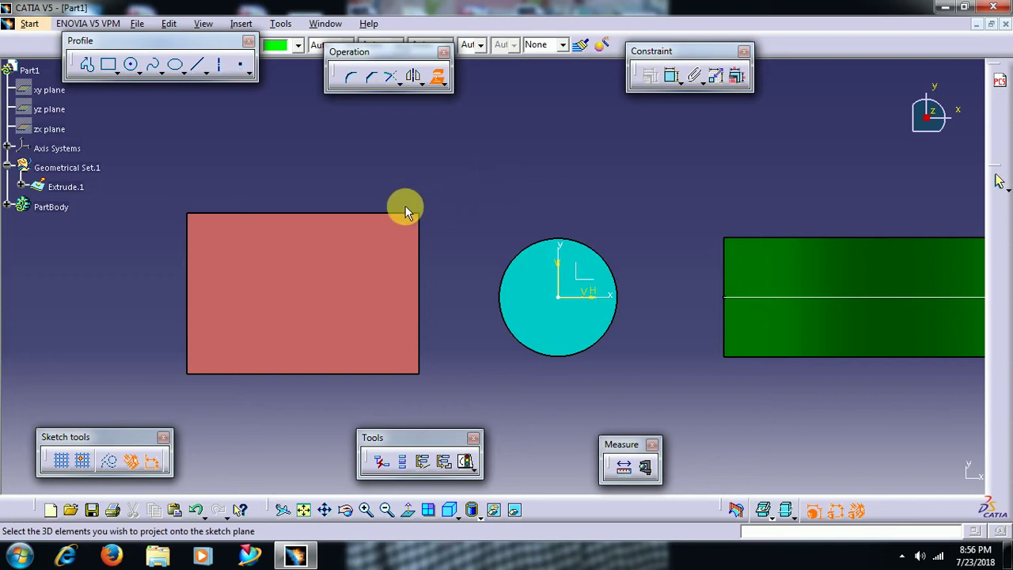
{"action": "left_click", "coordinate": [394, 221]}
{"action": "left_click", "coordinate": [461, 164]}
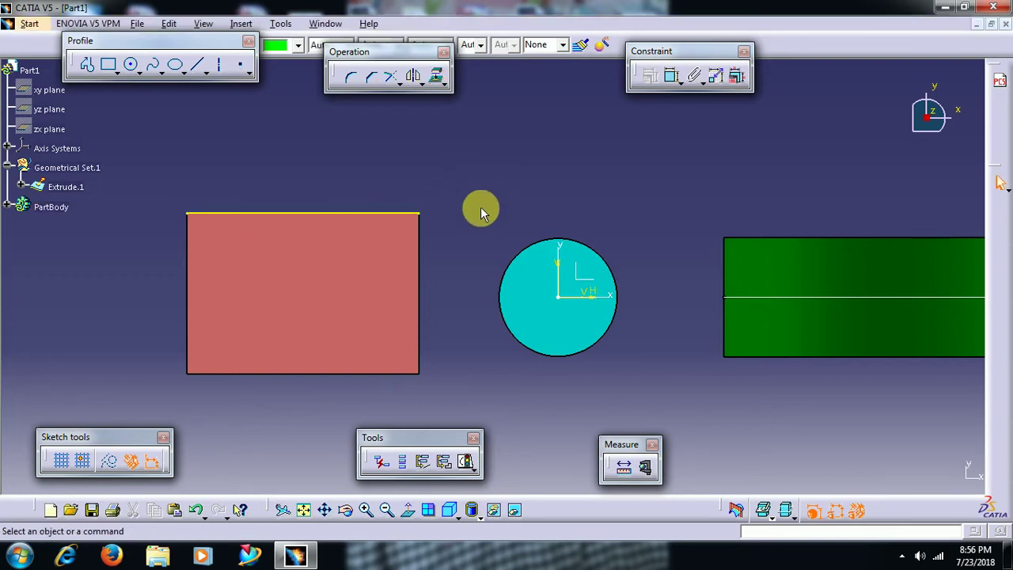
{"action": "mouse_move", "coordinate": [449, 228]}
{"action": "middle_mouse_down"}
{"action": "mouse_move", "coordinate": [470, 194]}
{"action": "mouse_move", "coordinate": [470, 218]}
{"action": "mouse_move", "coordinate": [559, 223]}
{"action": "middle_mouse_up"}
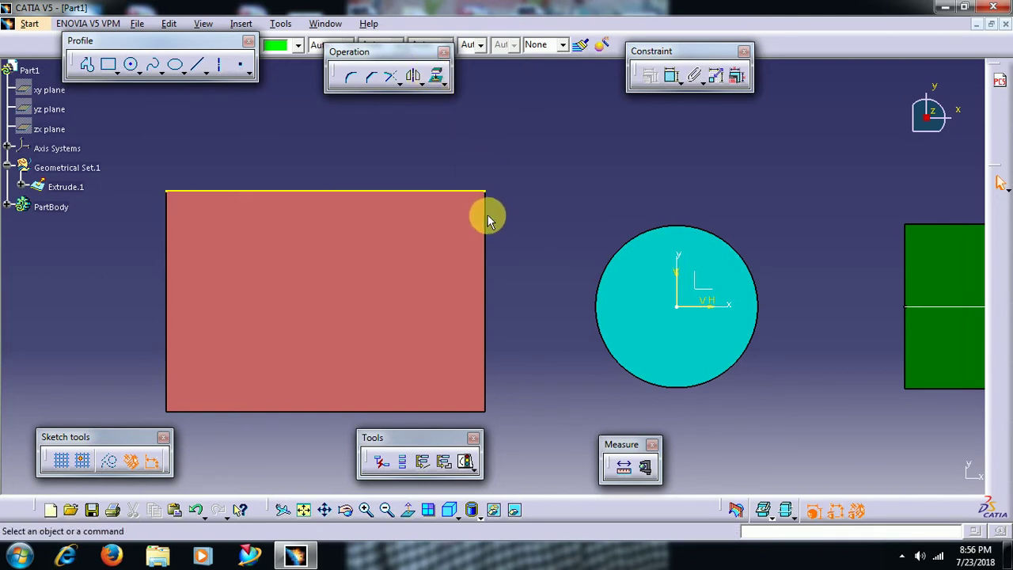
{"action": "left_click", "coordinate": [438, 77]}
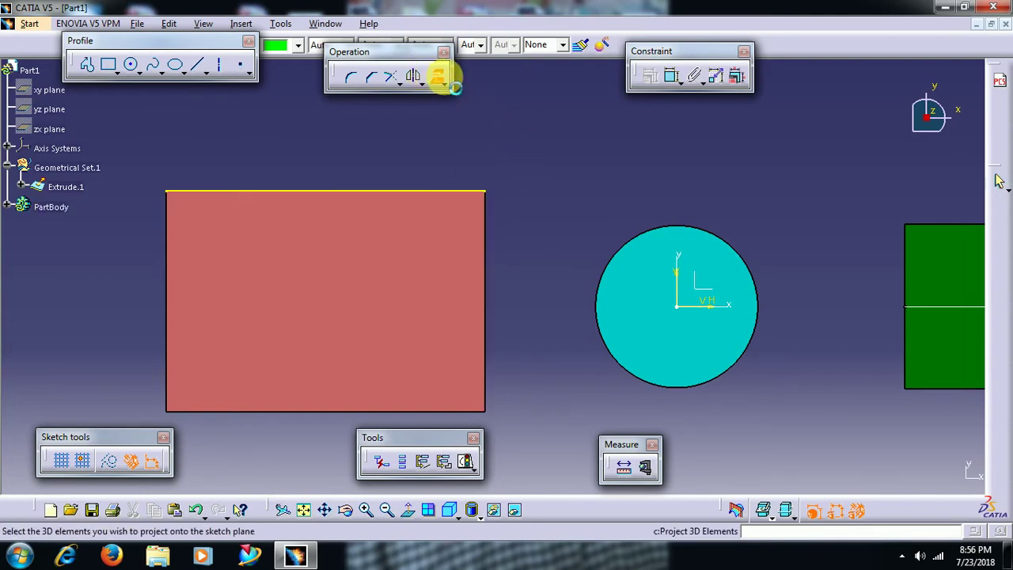
{"action": "left_click", "coordinate": [486, 226]}
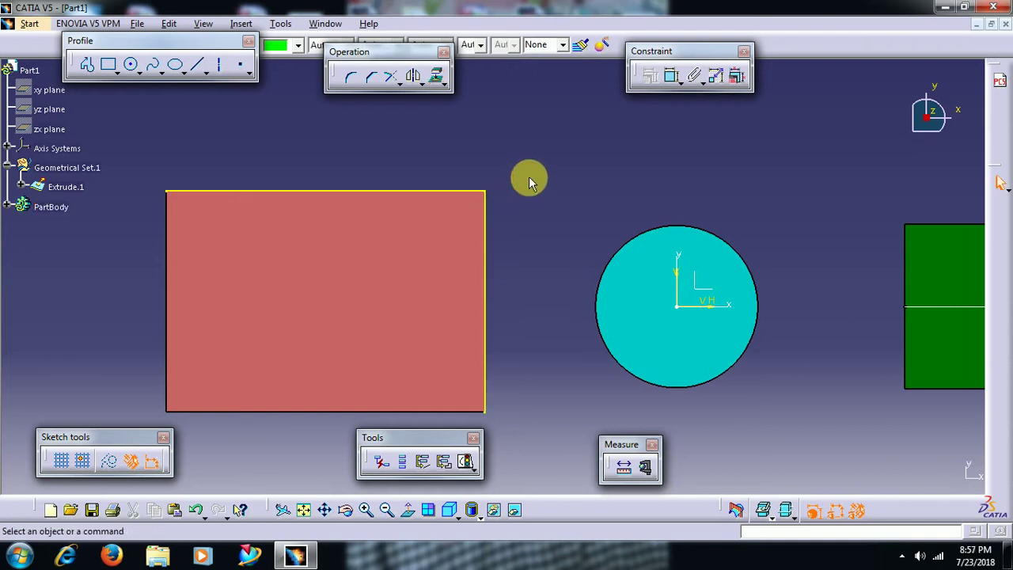
- Draw an L-shaped vertical-and-horizontal profile at the box's top-right corner and enable Quick Trim
{"action": "left_click", "coordinate": [87, 65]}
{"action": "left_click", "coordinate": [402, 192]}
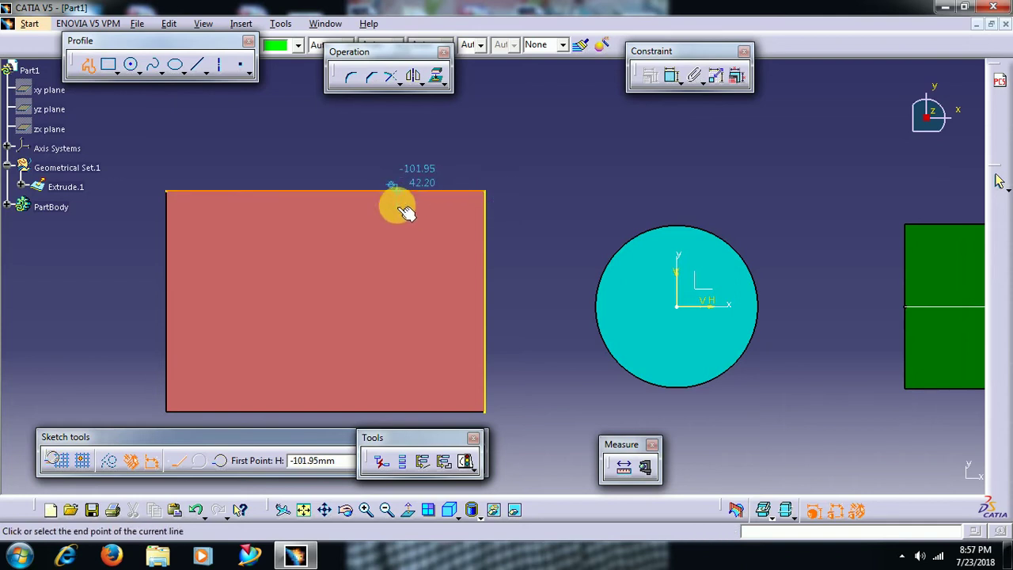
{"action": "left_click", "coordinate": [420, 242]}
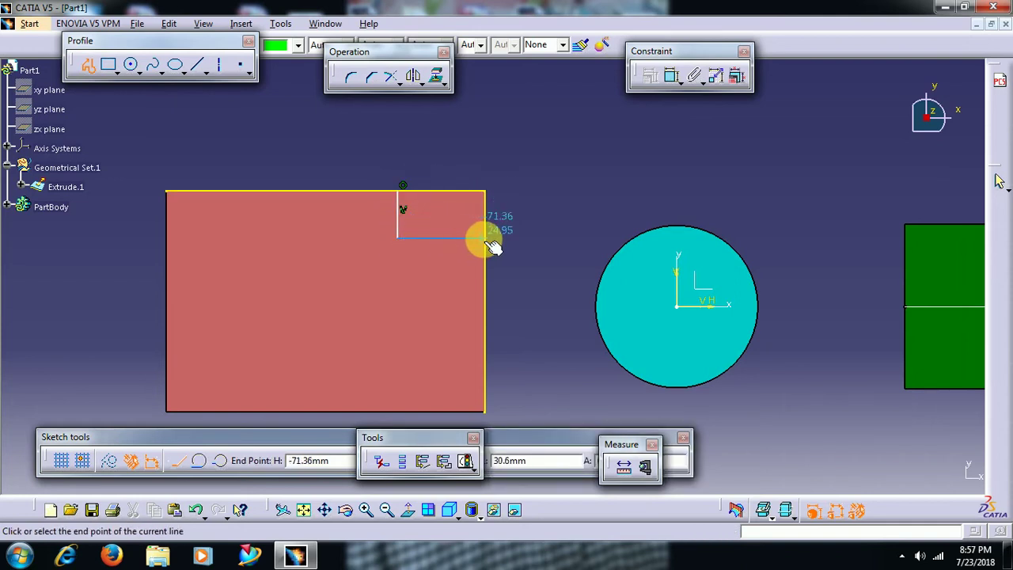
{"action": "left_click", "coordinate": [481, 235]}
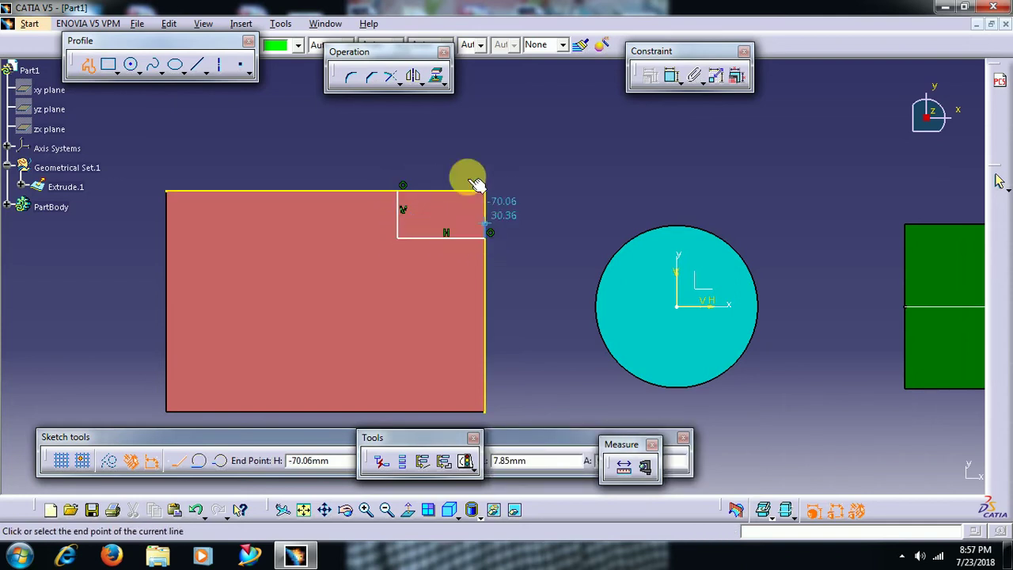
{"action": "left_click", "coordinate": [87, 64]}
{"action": "left_click", "coordinate": [422, 165]}
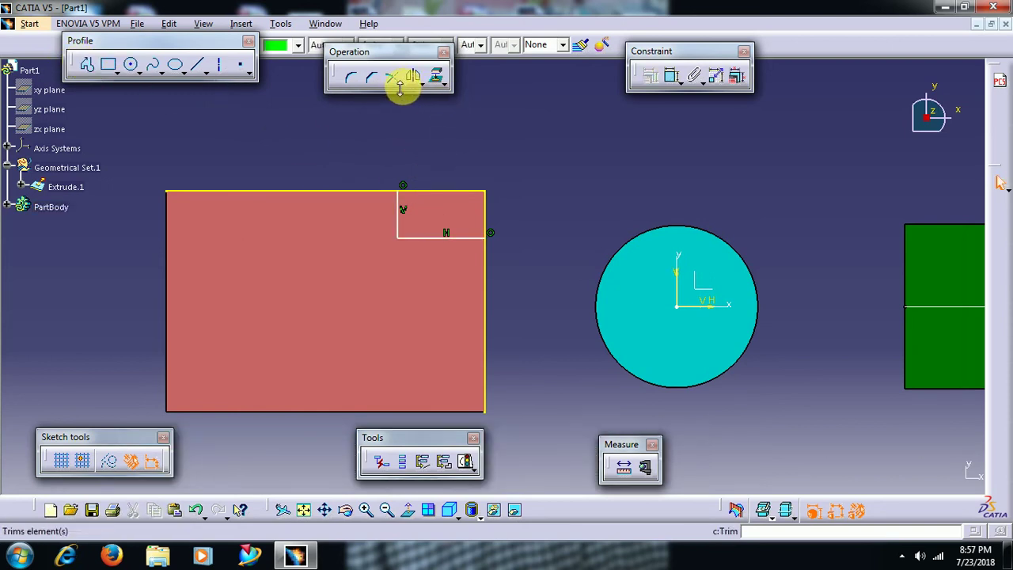
{"action": "left_click", "coordinate": [395, 82]}
{"action": "left_click", "coordinate": [459, 94]}
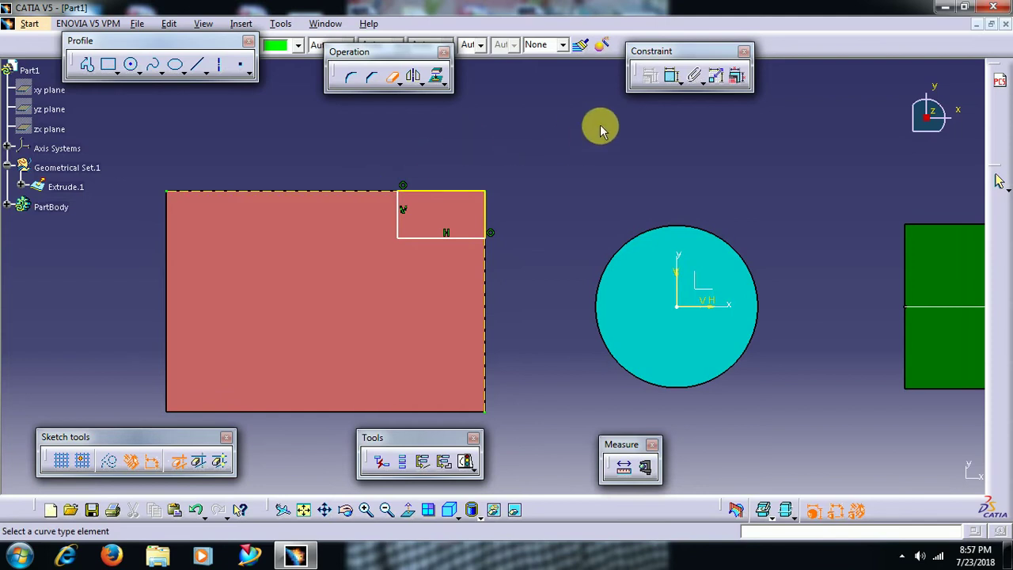
- Dimension the profile 24.95 and 101.95 from the circle's horizontal and vertical axes
{"action": "left_click", "coordinate": [671, 76]}
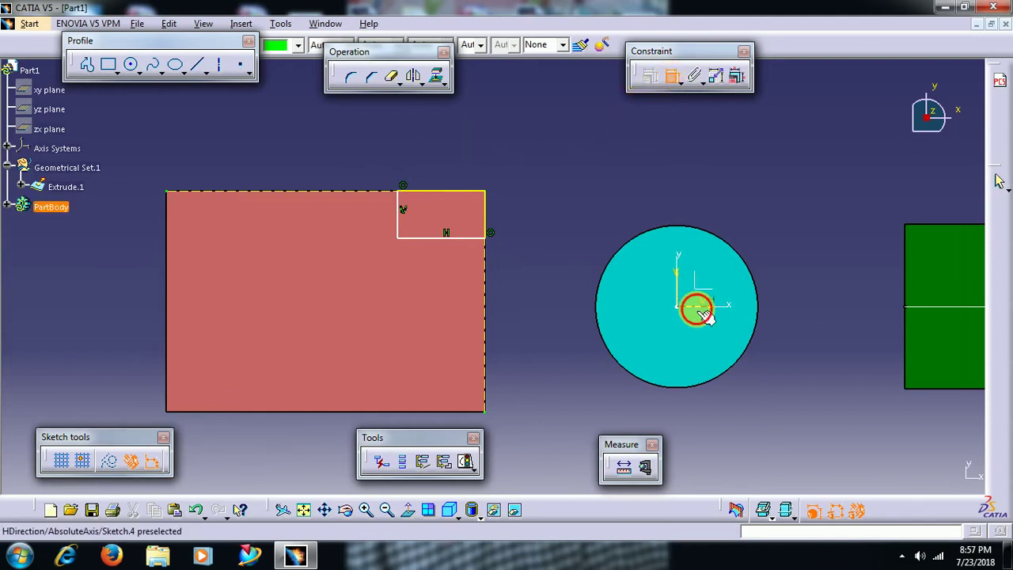
{"action": "left_click", "coordinate": [701, 305]}
{"action": "left_click", "coordinate": [447, 238]}
{"action": "left_click", "coordinate": [528, 267]}
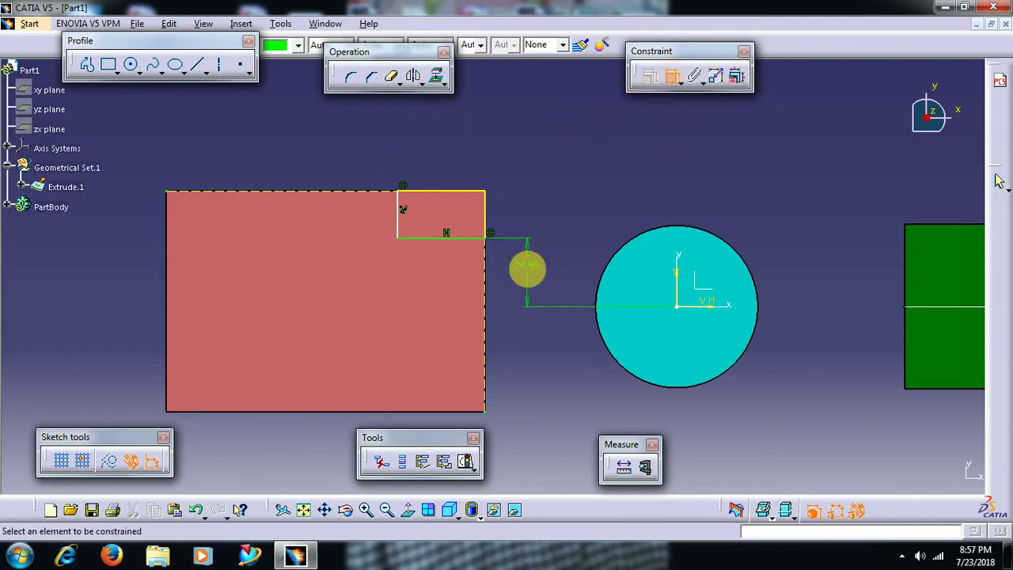
{"action": "left_click", "coordinate": [675, 283]}
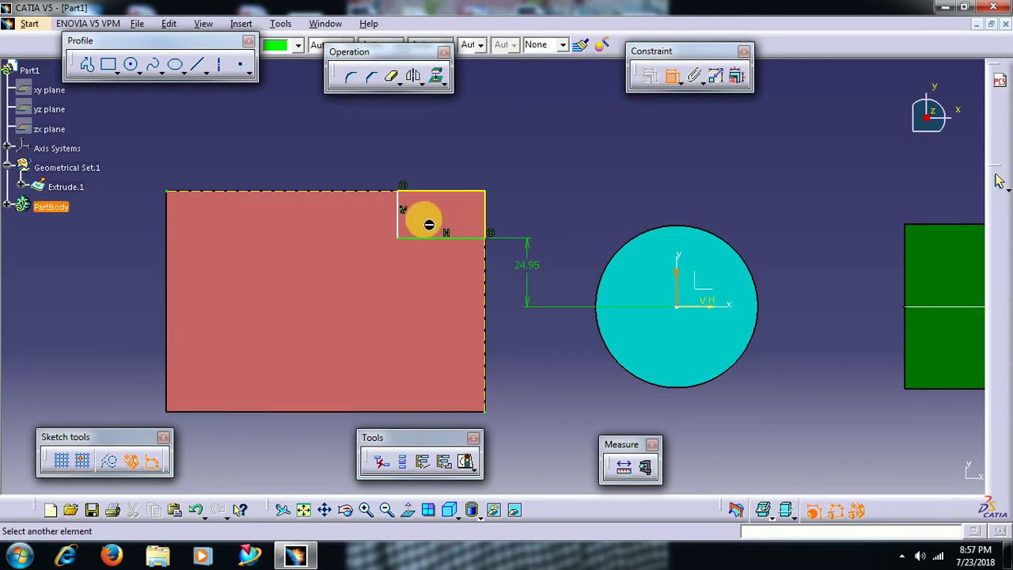
{"action": "left_click", "coordinate": [397, 218]}
{"action": "left_click", "coordinate": [391, 144]}
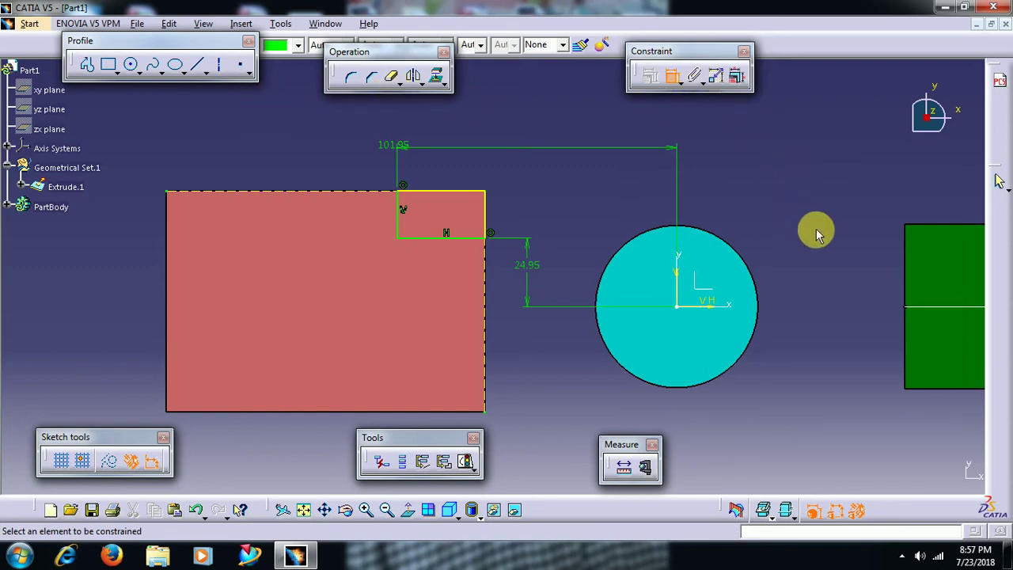
- Show the Workbench toolbar and exit the sketch back to the 3D part
{"action": "right_click", "coordinate": [816, 57]}
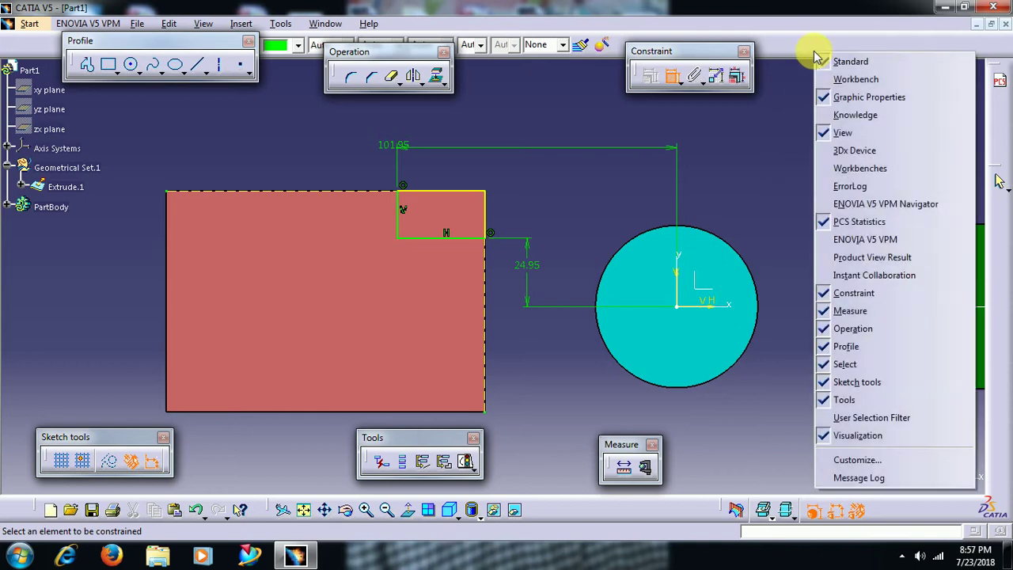
{"action": "left_click", "coordinate": [854, 80]}
{"action": "left_click", "coordinate": [842, 164]}
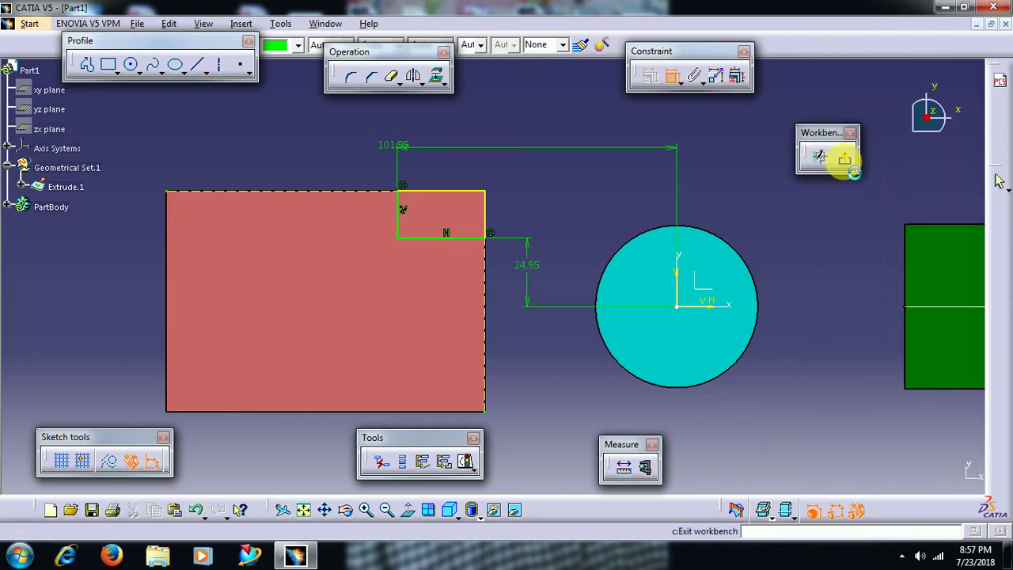
{"action": "middle_click_drag", "start_coordinate": [338, 255], "coordinate": [516, 183]}
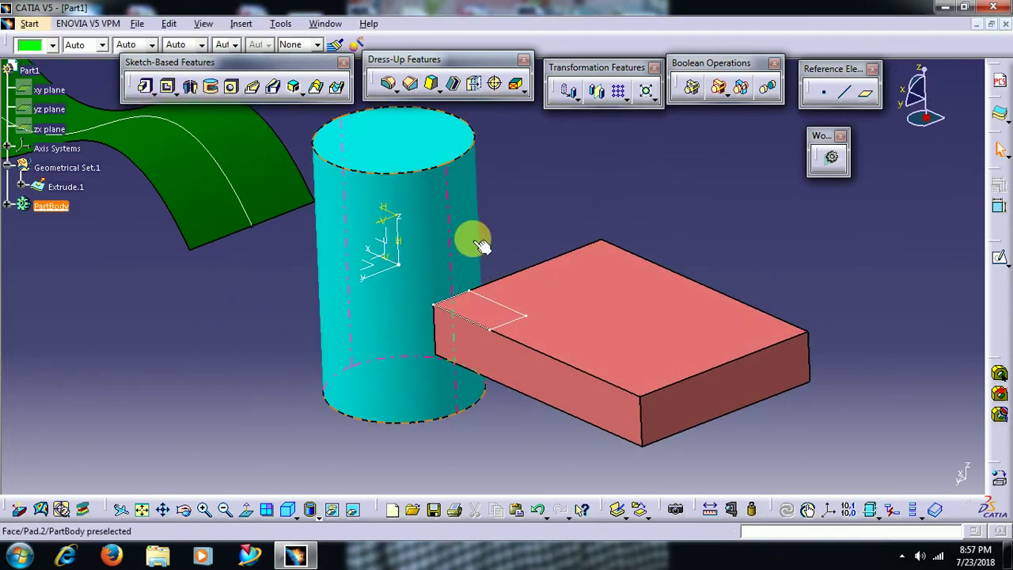
- Pad the corner sketch (Sketch.4) to a length of 20 mm
{"action": "left_click", "coordinate": [144, 87]}
{"action": "left_click", "coordinate": [530, 323]}
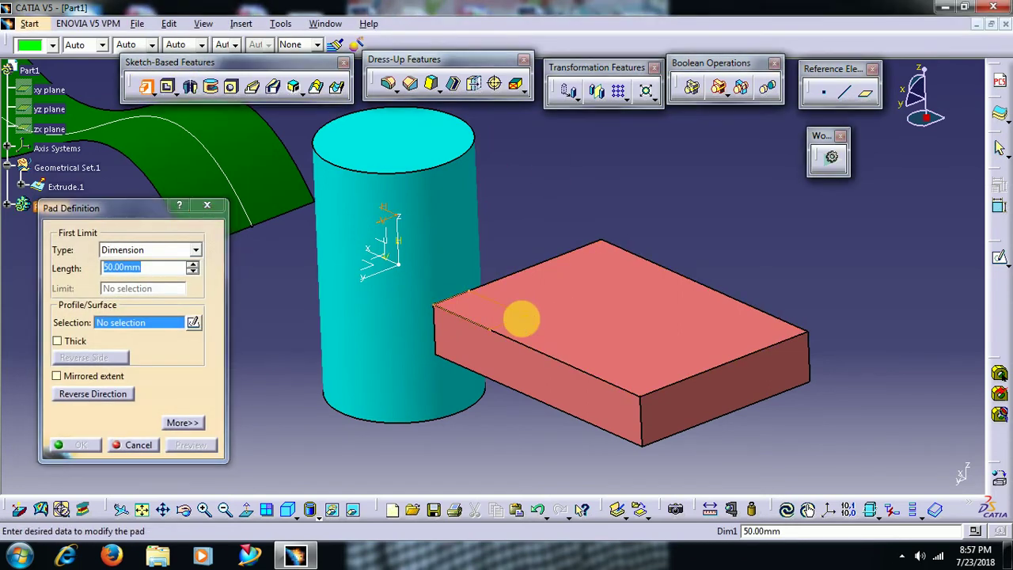
{"action": "type", "text": "20"}
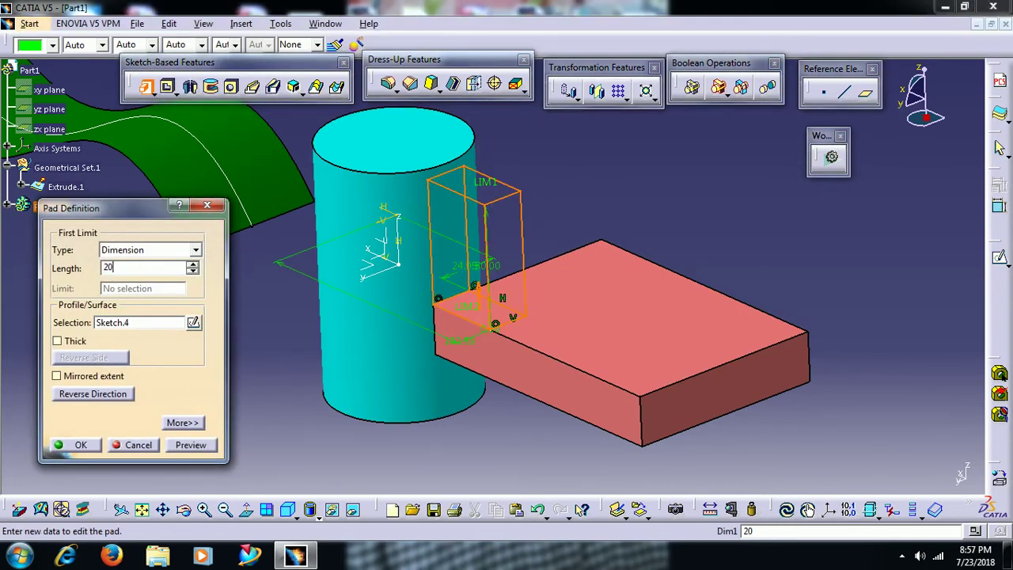
{"action": "key", "text": "Return"}
{"action": "middle_click_drag", "start_coordinate": [542, 183], "coordinate": [473, 325]}
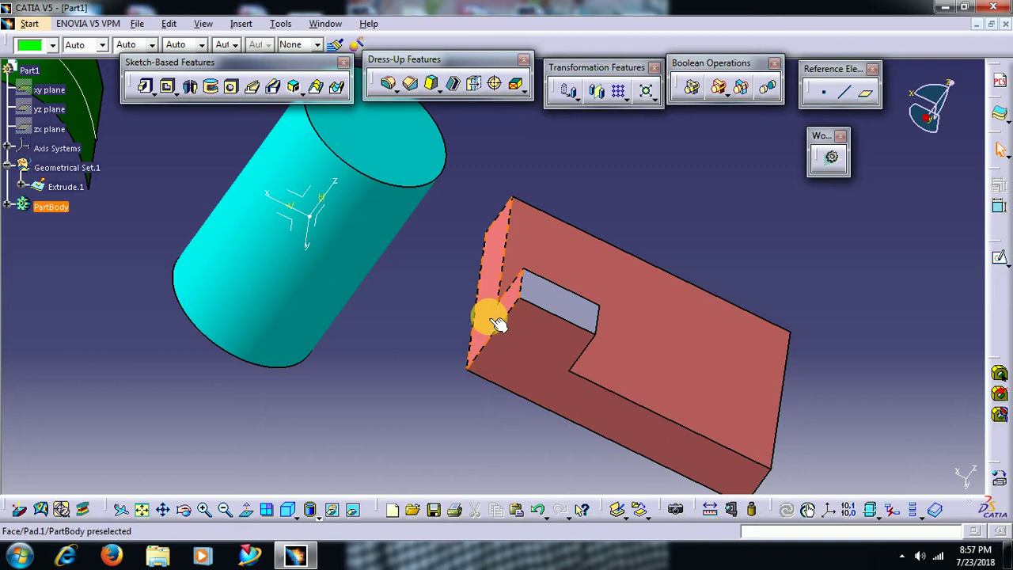
- Orbit around the padded box, cylinder and curved surface, selecting the ZX plane for a new sketch
{"action": "middle_click_drag", "start_coordinate": [662, 224], "coordinate": [625, 286]}
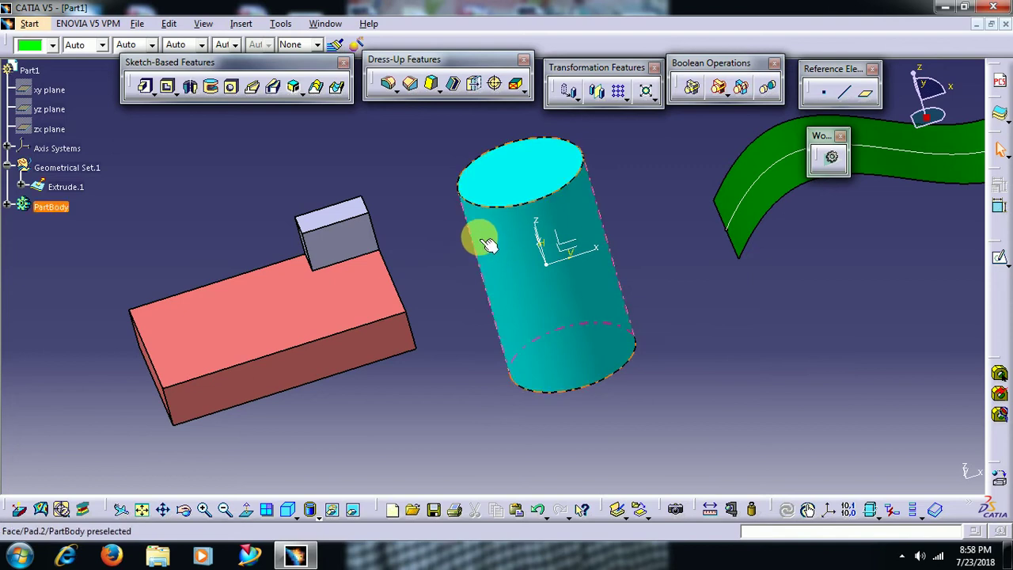
{"action": "middle_click_drag", "start_coordinate": [680, 312], "coordinate": [593, 254]}
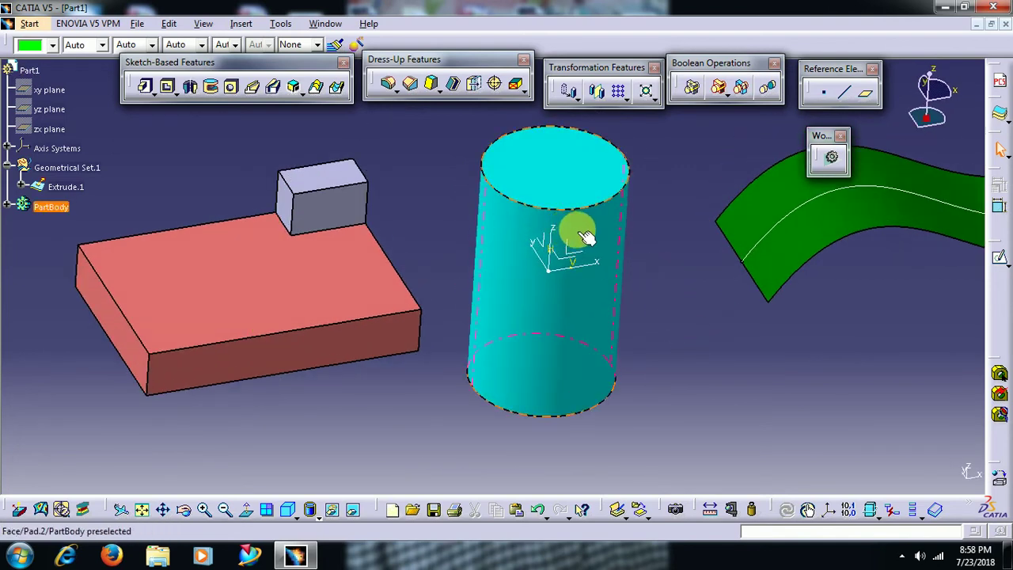
{"action": "middle_click_drag", "start_coordinate": [670, 287], "coordinate": [630, 298]}
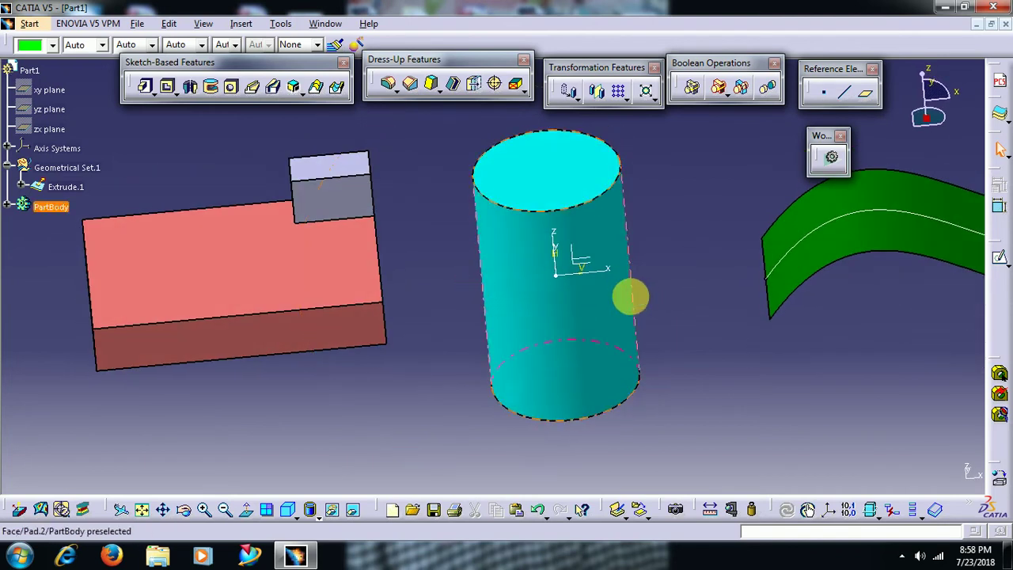
{"action": "left_click", "coordinate": [565, 251]}
{"action": "mouse_move", "coordinate": [678, 237]}
{"action": "middle_mouse_down"}
{"action": "mouse_move", "coordinate": [629, 262]}
{"action": "mouse_move", "coordinate": [574, 326]}
{"action": "mouse_move", "coordinate": [565, 356]}
{"action": "mouse_move", "coordinate": [635, 306]}
{"action": "middle_mouse_up"}
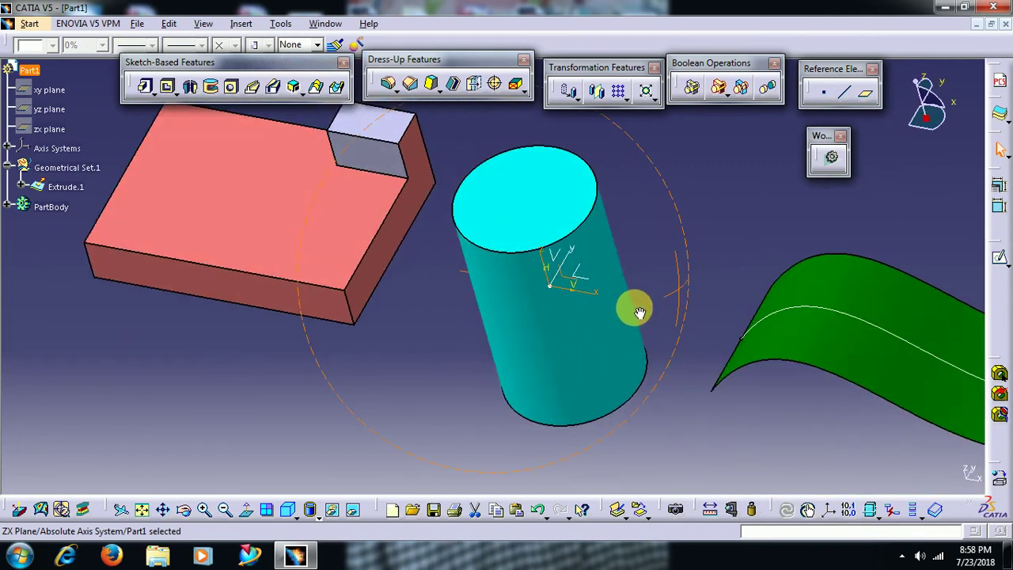
- Open a sketch on the ZX plane, then project and delete the cylinder's axis
{"action": "left_click", "coordinate": [999, 261]}
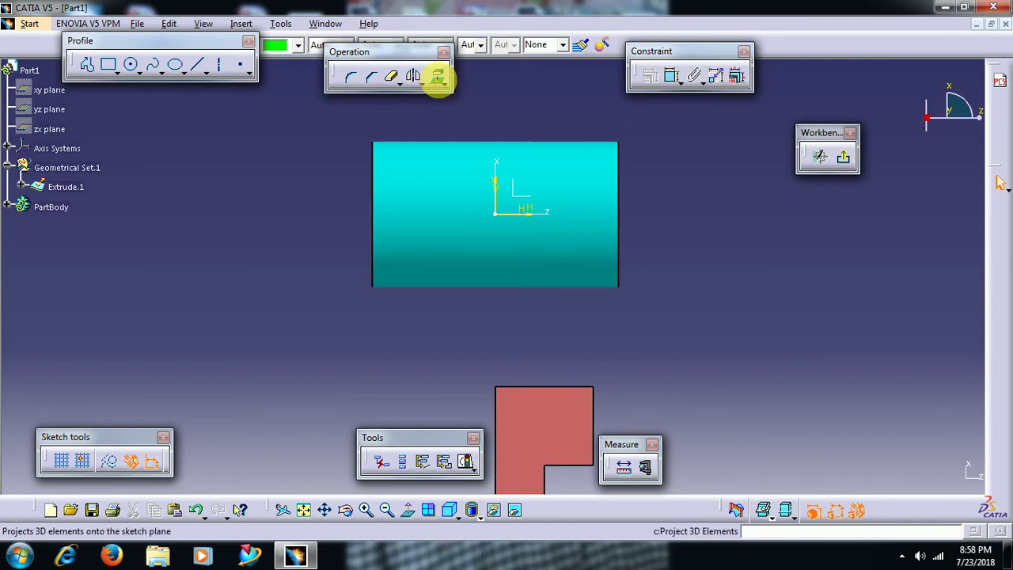
{"action": "left_click", "coordinate": [438, 77]}
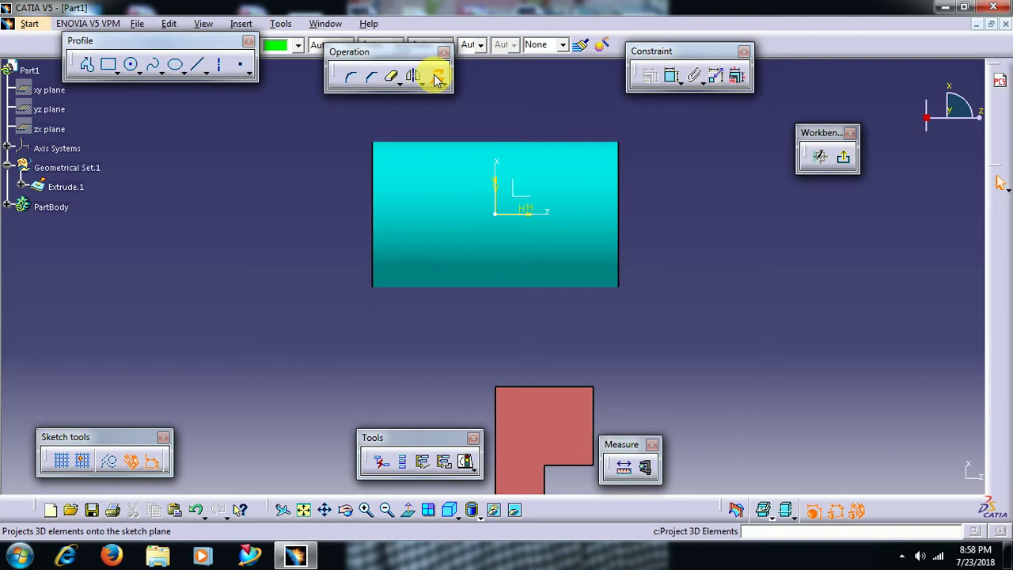
{"action": "left_click", "coordinate": [583, 178]}
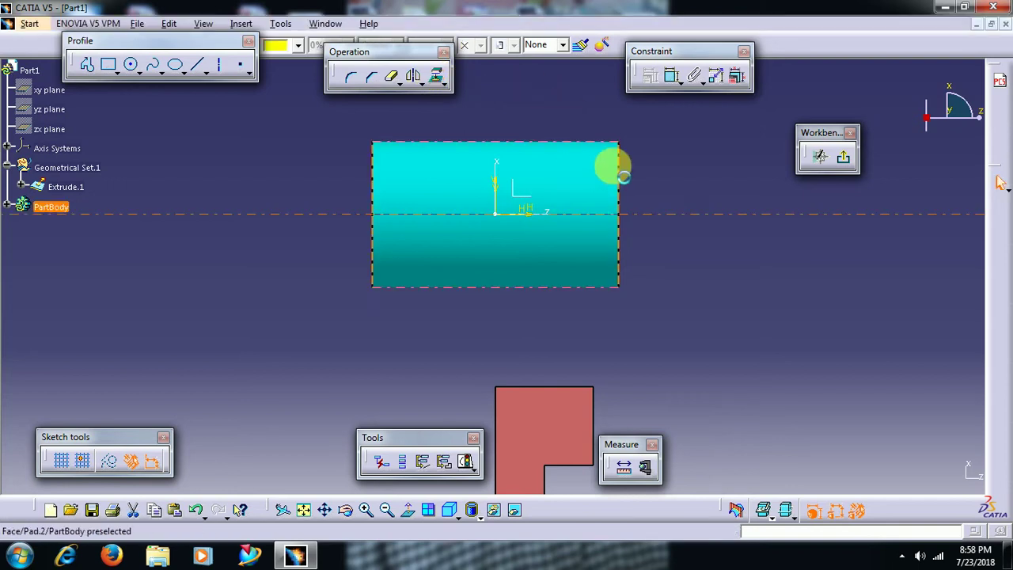
{"action": "middle_click_drag", "start_coordinate": [724, 258], "coordinate": [623, 285]}
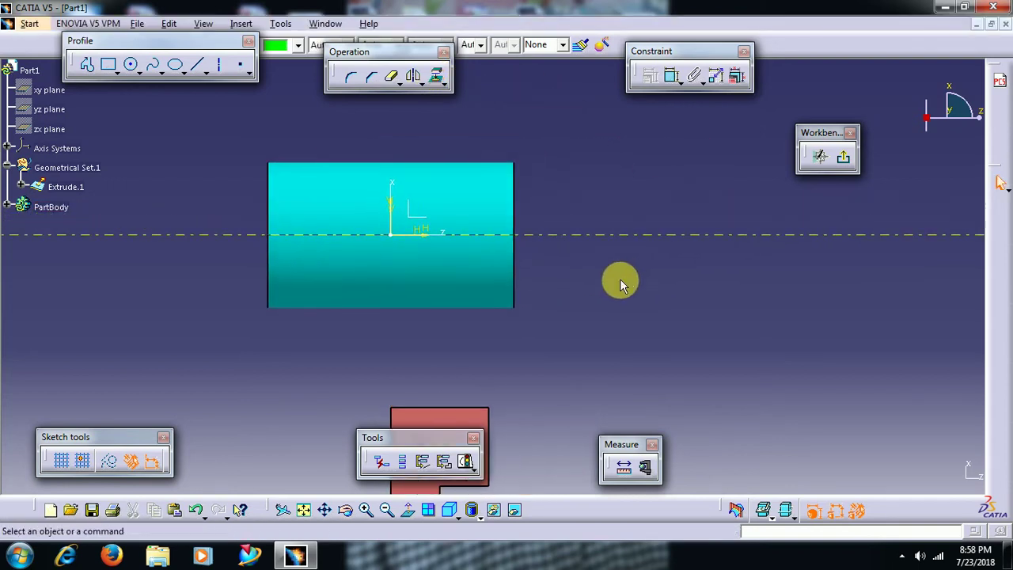
{"action": "right_click", "coordinate": [624, 239]}
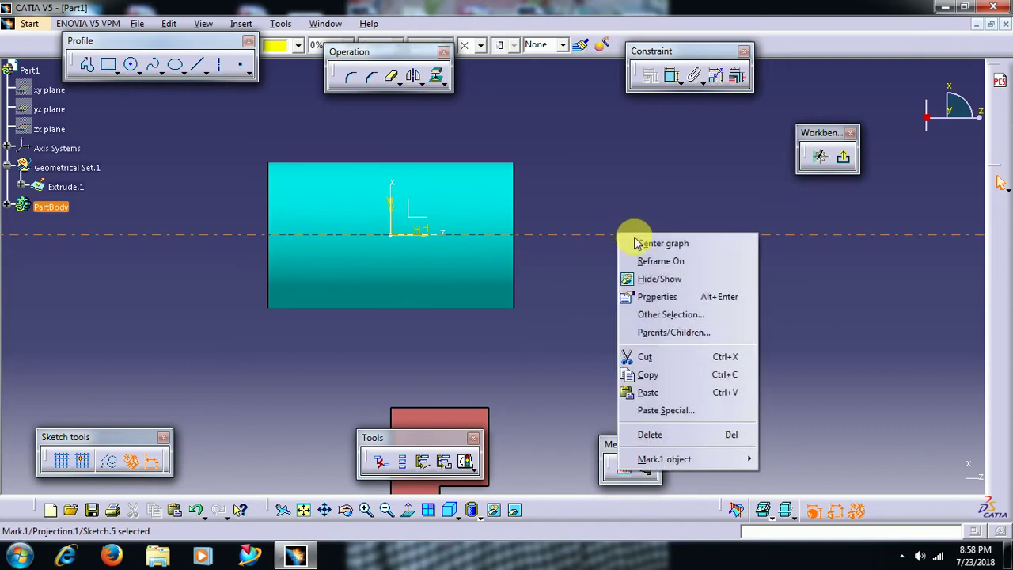
{"action": "left_click", "coordinate": [673, 428]}
- Project the cylinder's end edge, switch to Normal View, then delete that projection
{"action": "left_click", "coordinate": [438, 76]}
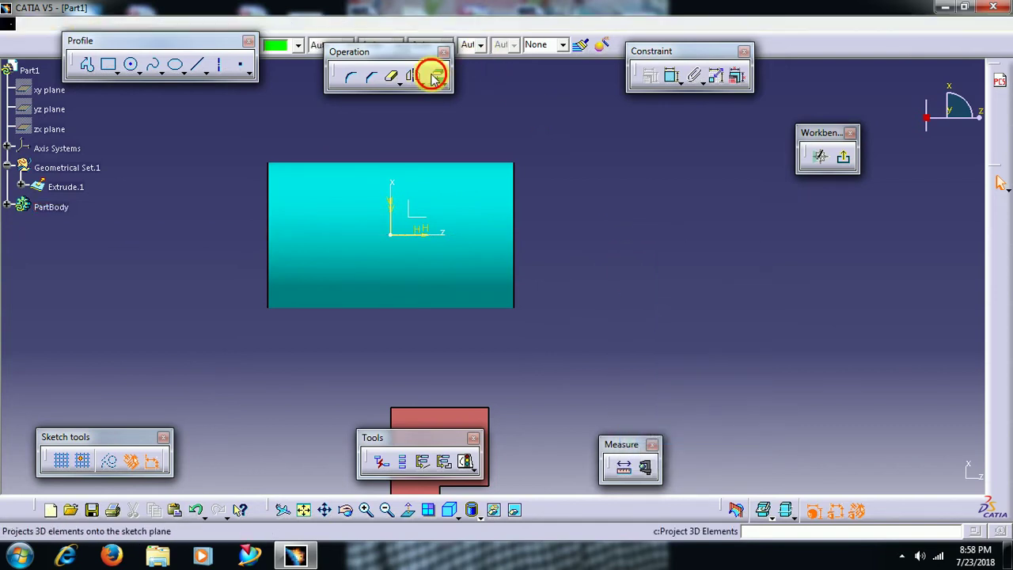
{"action": "left_click", "coordinate": [515, 186]}
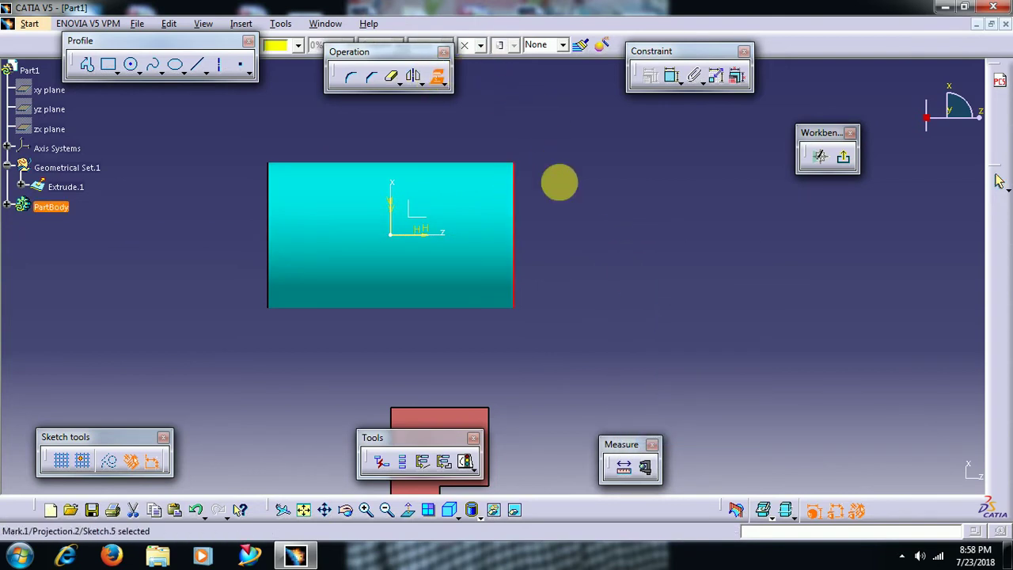
{"action": "middle_click_drag", "start_coordinate": [603, 187], "coordinate": [496, 229]}
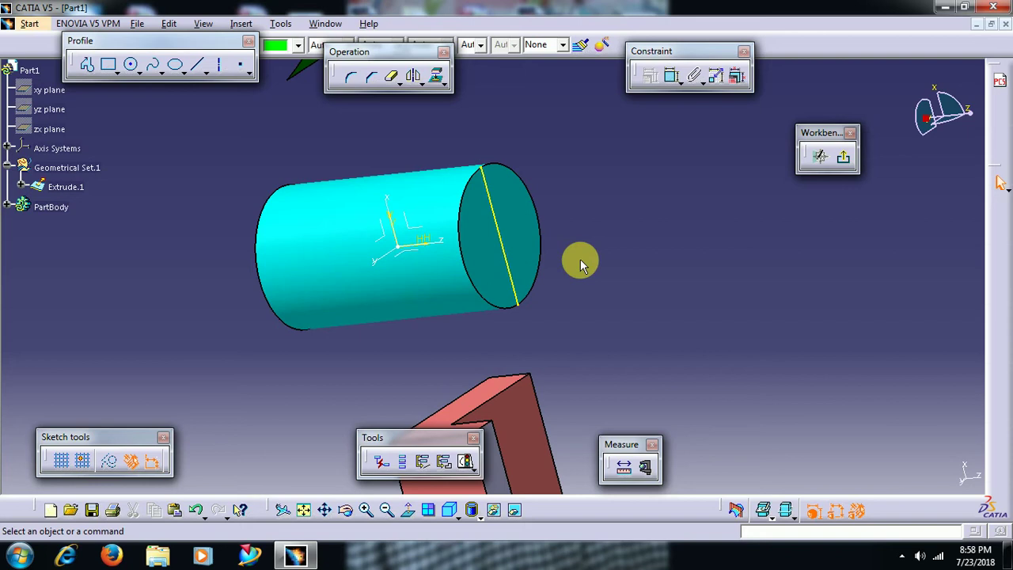
{"action": "middle_click_drag", "start_coordinate": [580, 249], "coordinate": [562, 285]}
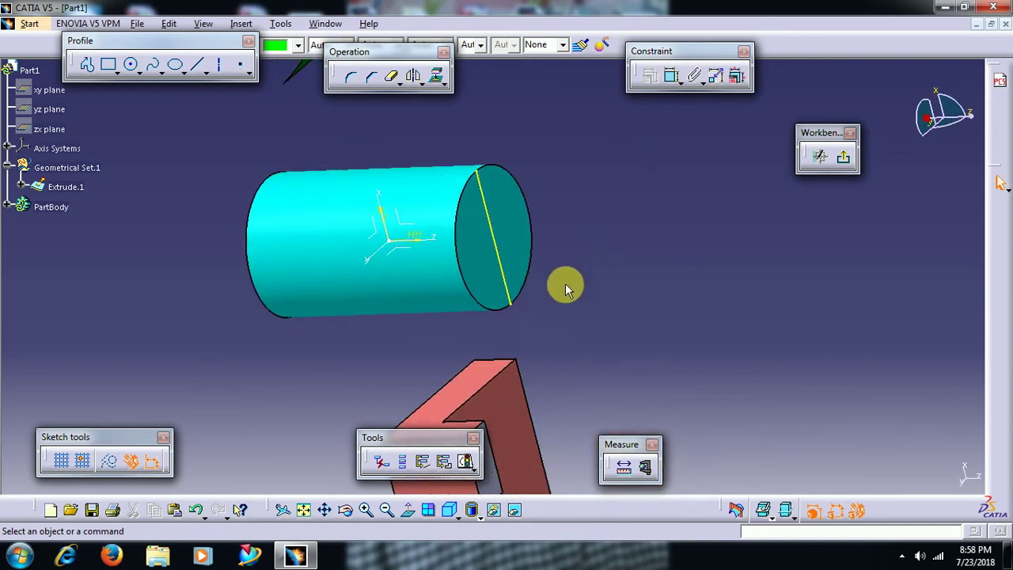
{"action": "left_click", "coordinate": [409, 515]}
{"action": "left_click", "coordinate": [522, 251]}
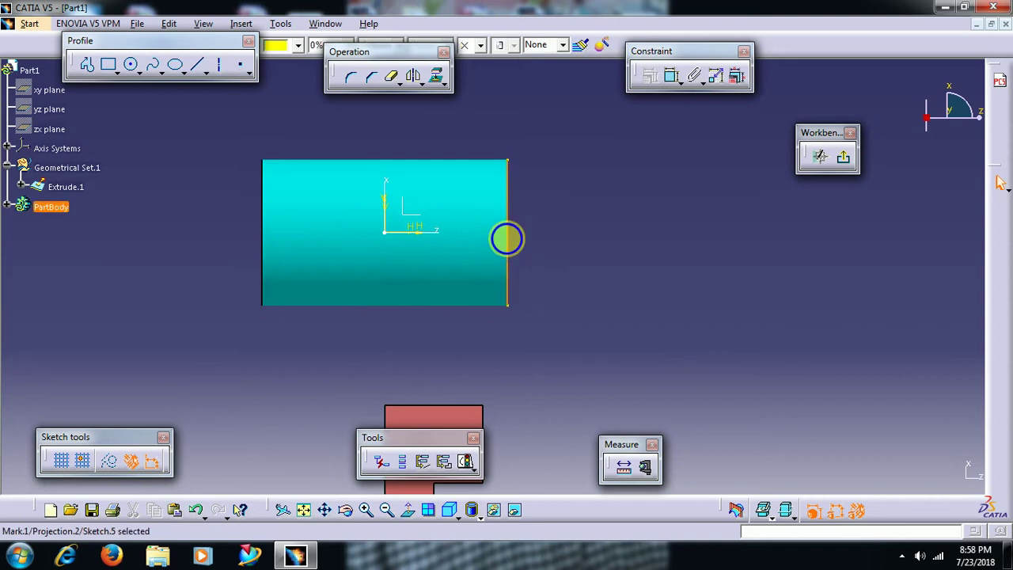
{"action": "right_click", "coordinate": [506, 239]}
{"action": "left_click", "coordinate": [563, 441]}
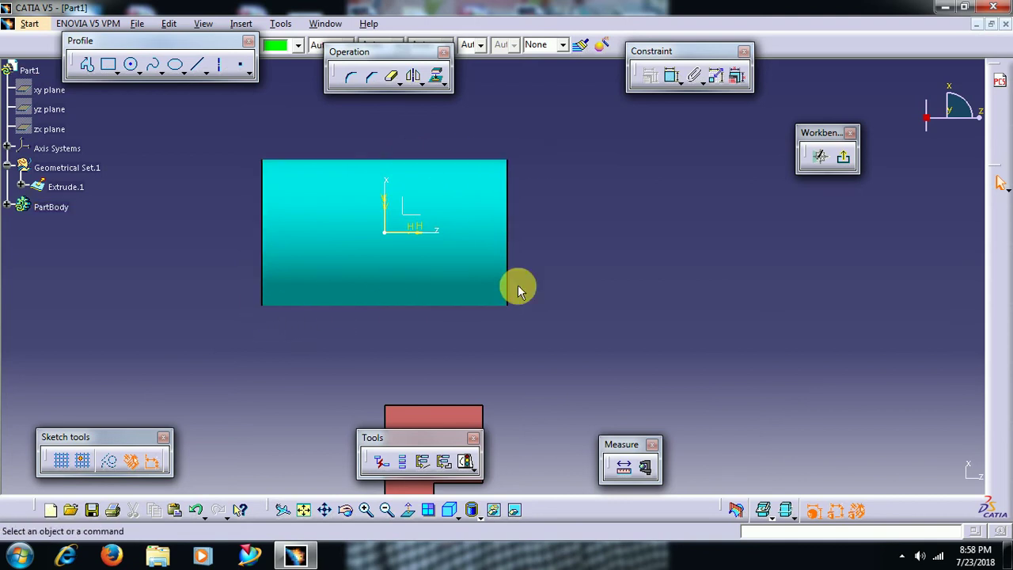
{"action": "middle_click_drag", "start_coordinate": [540, 273], "coordinate": [581, 283]}
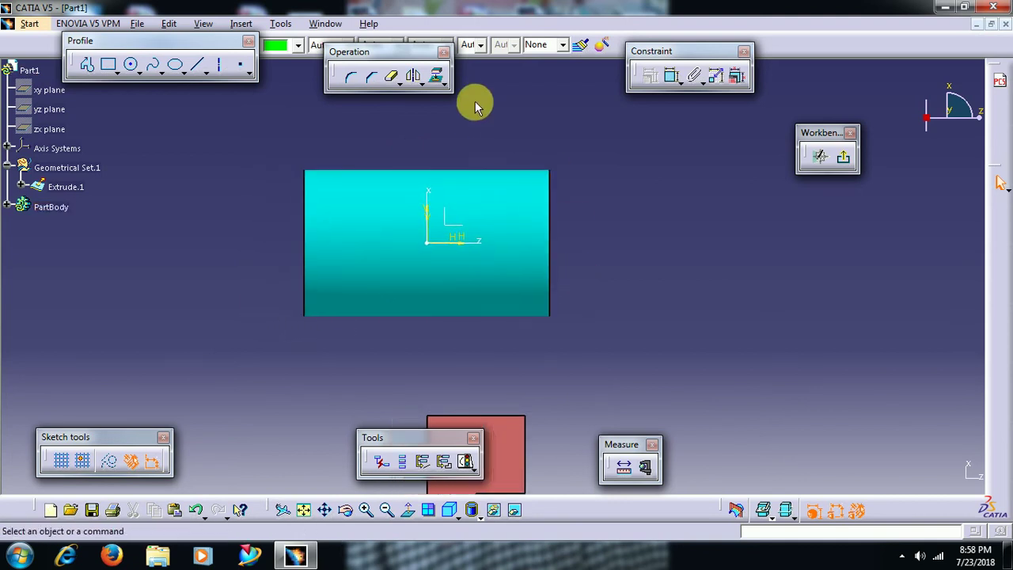
- Project the cylinder's silhouette edges into Sketch.5, accepting the instability warning, and return to Normal View
{"action": "left_click", "coordinate": [445, 85]}
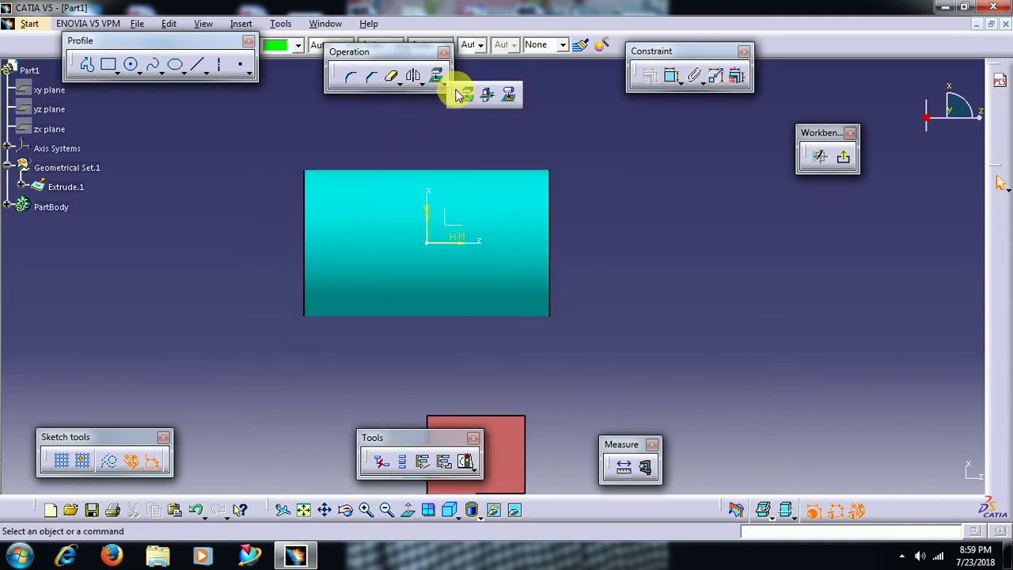
{"action": "left_click", "coordinate": [510, 96]}
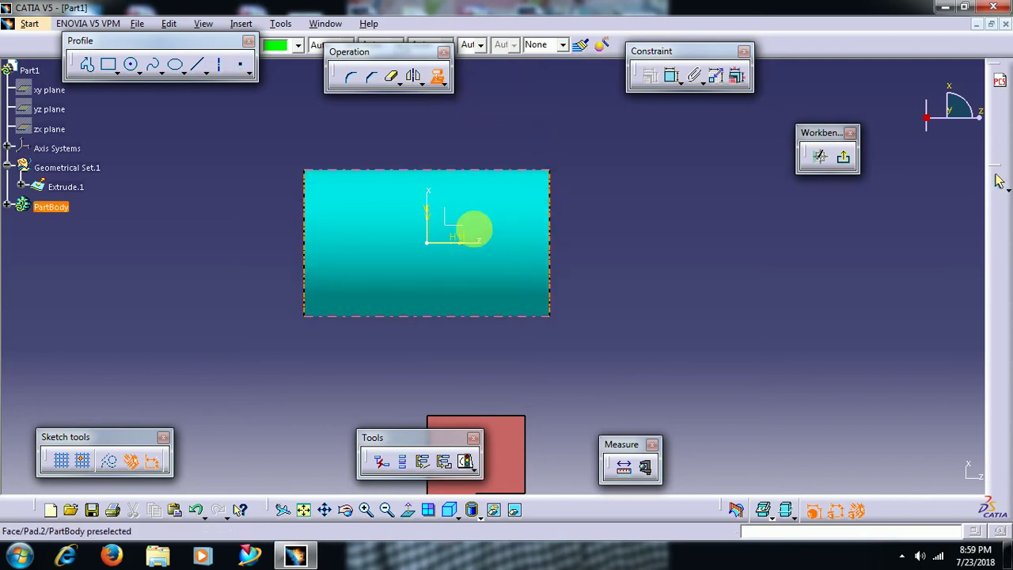
{"action": "left_click", "coordinate": [485, 208]}
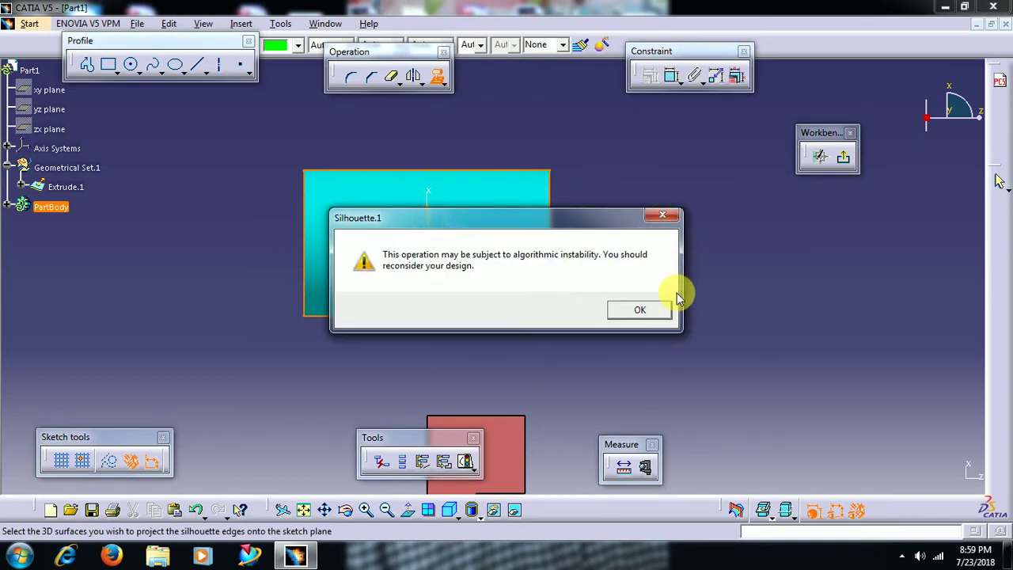
{"action": "left_click", "coordinate": [648, 314]}
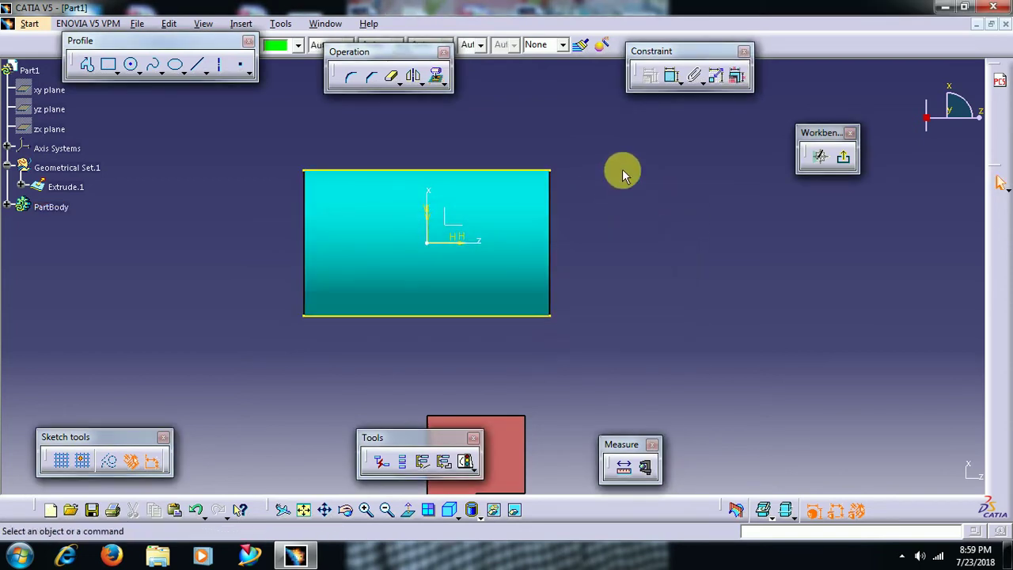
{"action": "middle_click_drag", "start_coordinate": [622, 174], "coordinate": [371, 191]}
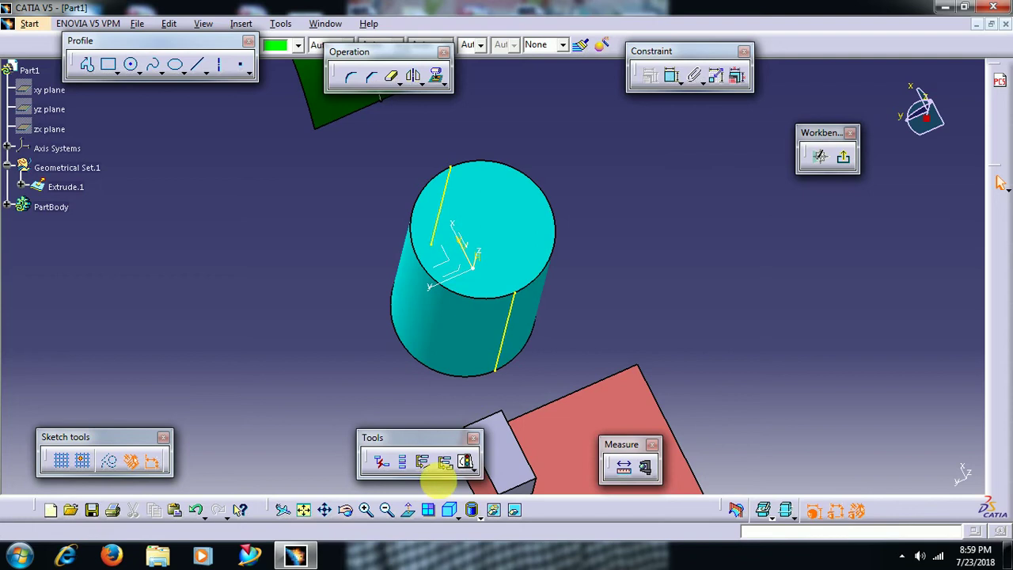
{"action": "left_click", "coordinate": [408, 510]}
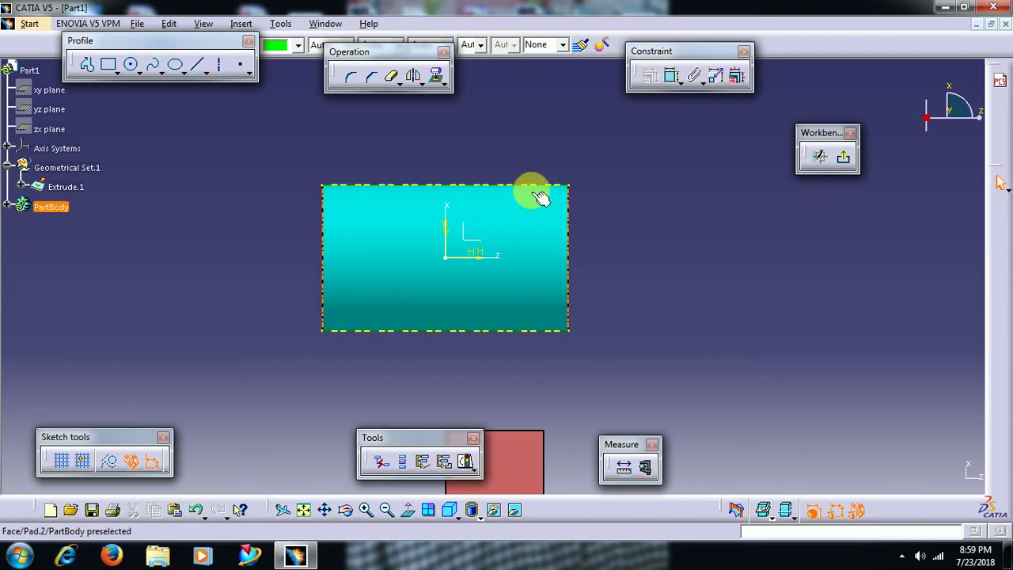
{"action": "left_click", "coordinate": [532, 185]}
{"action": "left_click", "coordinate": [610, 164]}
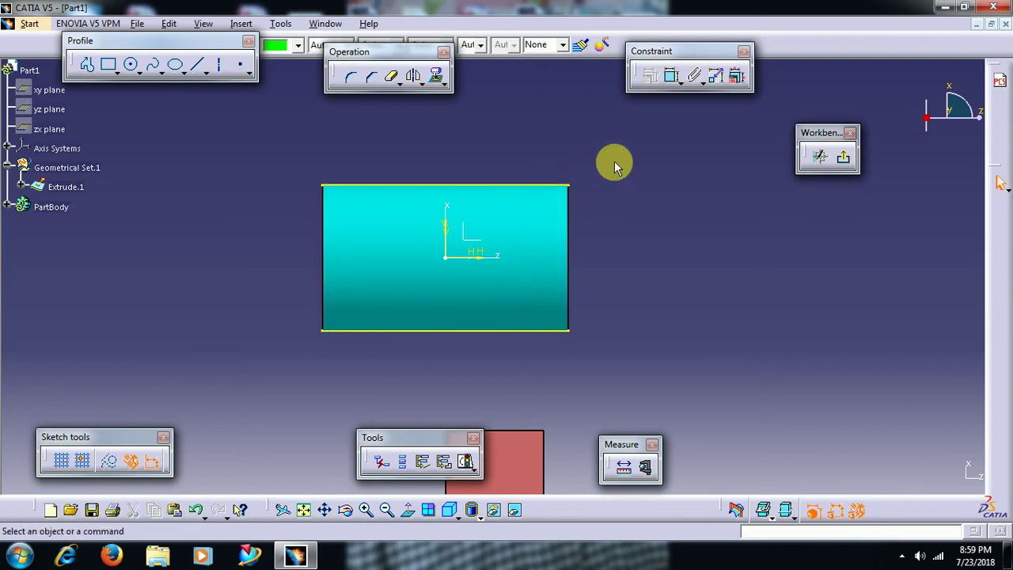
- Isolate the projected silhouette edges through the Mark.1 object context menu
{"action": "right_click", "coordinate": [541, 188]}
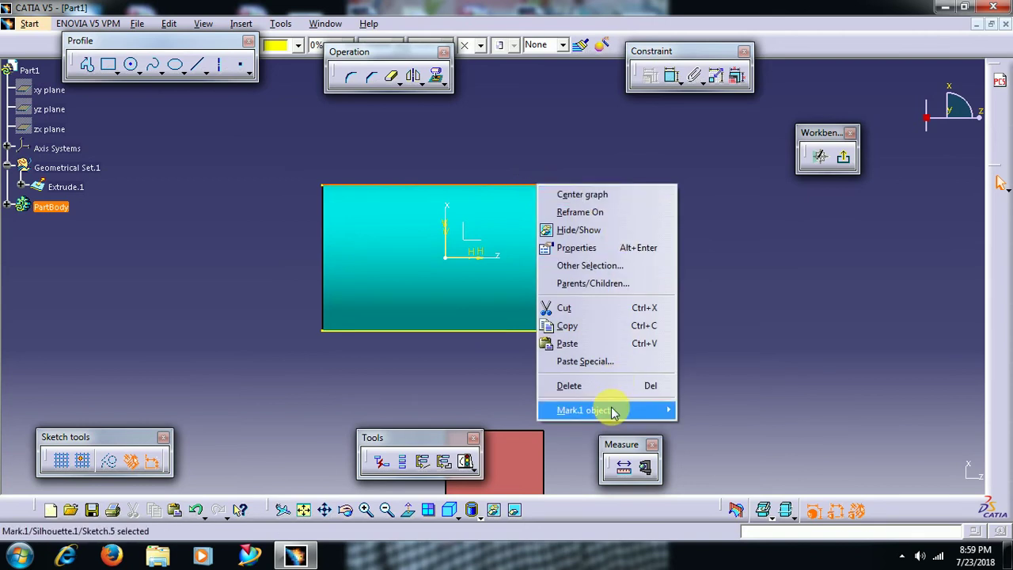
{"action": "mouse_move", "coordinate": [615, 411]}
{"action": "left_click", "coordinate": [707, 452]}
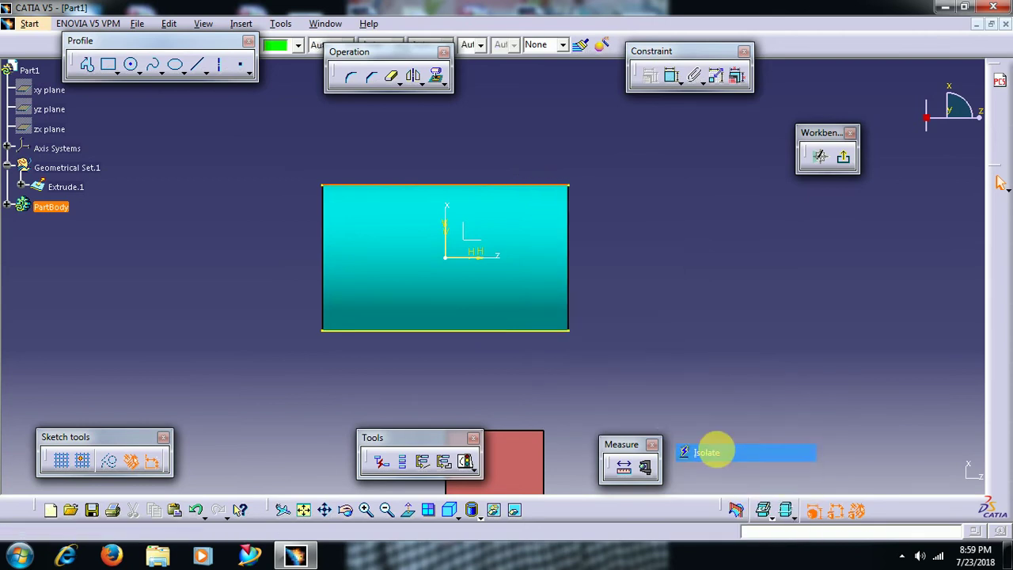
{"action": "left_click", "coordinate": [699, 219]}
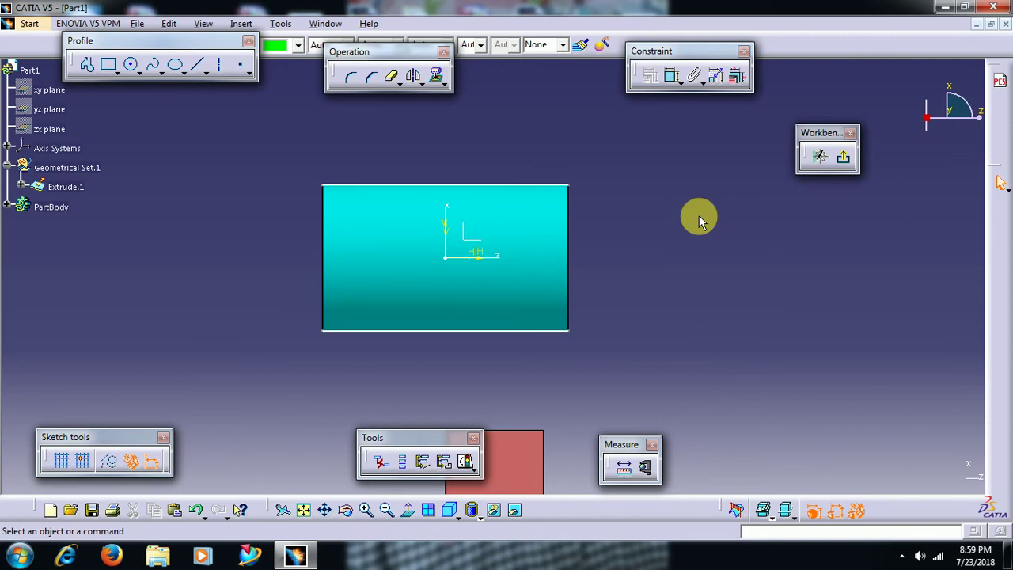
{"action": "left_click", "coordinate": [666, 77]}
{"action": "left_click", "coordinate": [495, 240]}
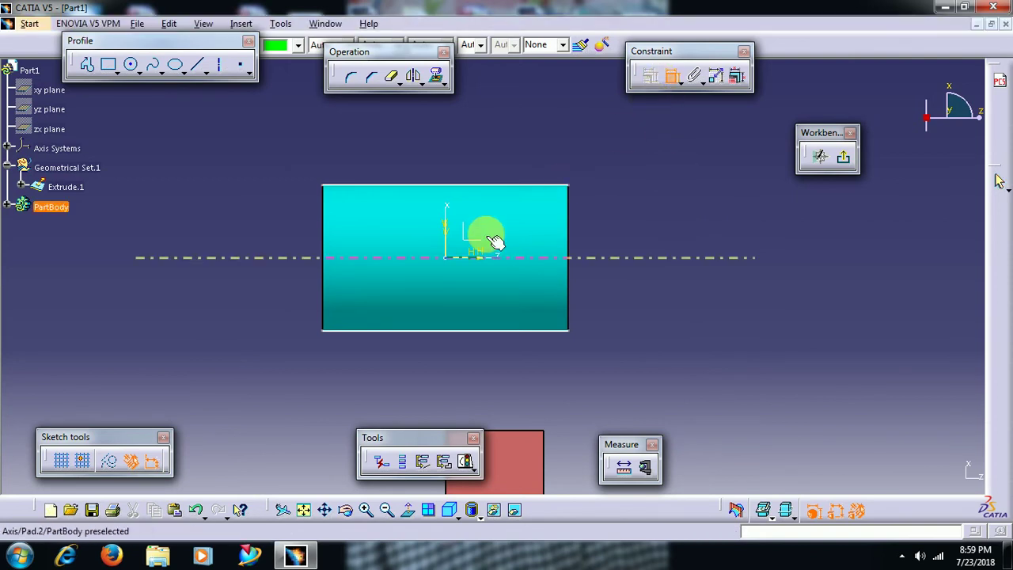
{"action": "left_click", "coordinate": [479, 185]}
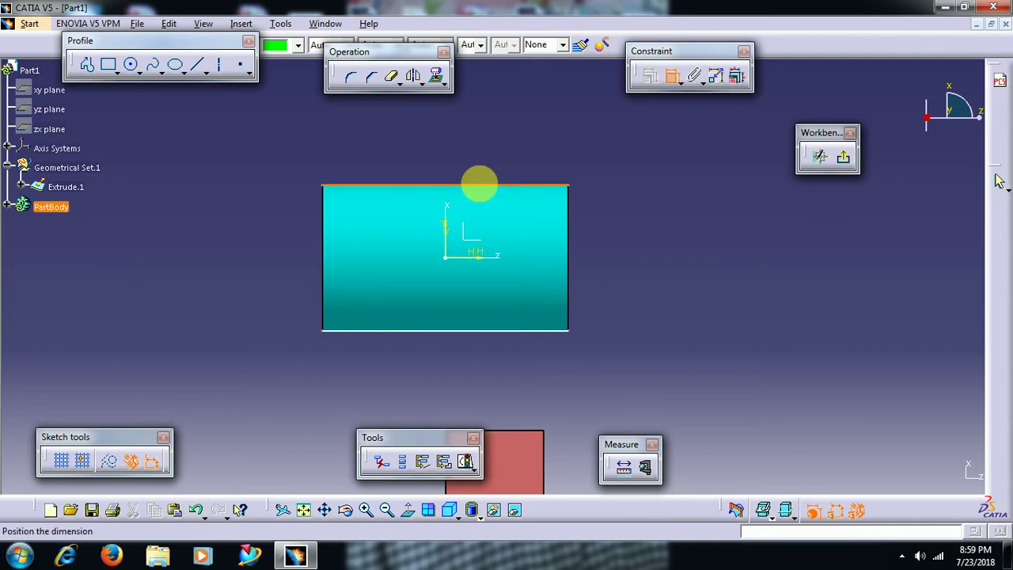
{"action": "left_click", "coordinate": [615, 214]}
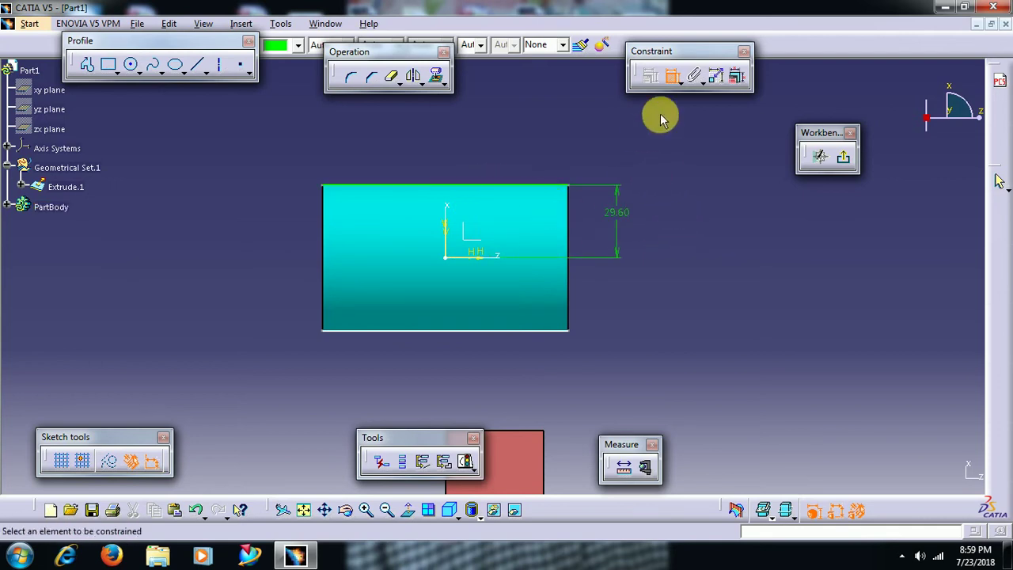
{"action": "left_click", "coordinate": [481, 262]}
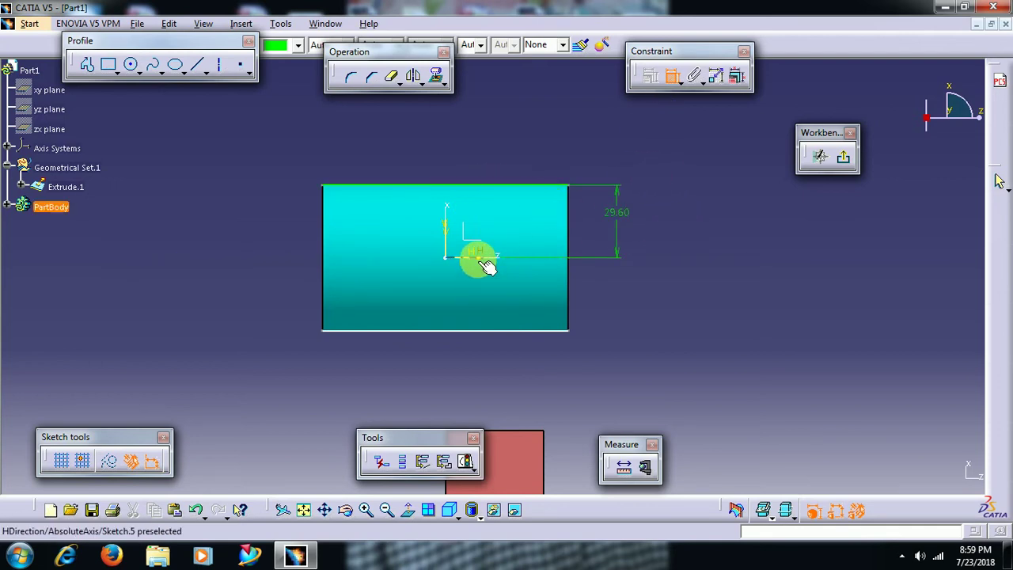
{"action": "left_click", "coordinate": [499, 331]}
{"action": "left_click", "coordinate": [617, 300]}
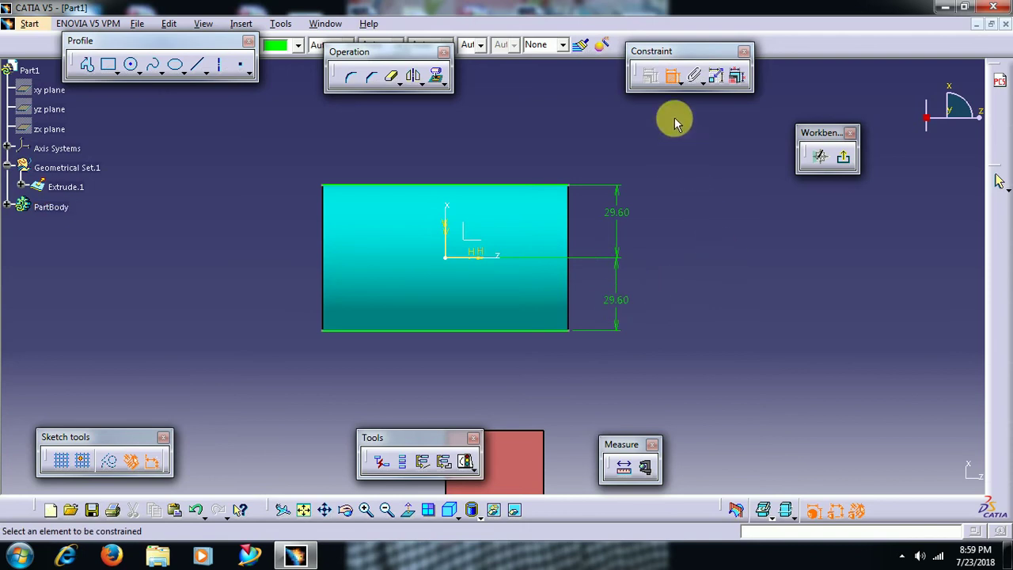
{"action": "left_click", "coordinate": [671, 78]}
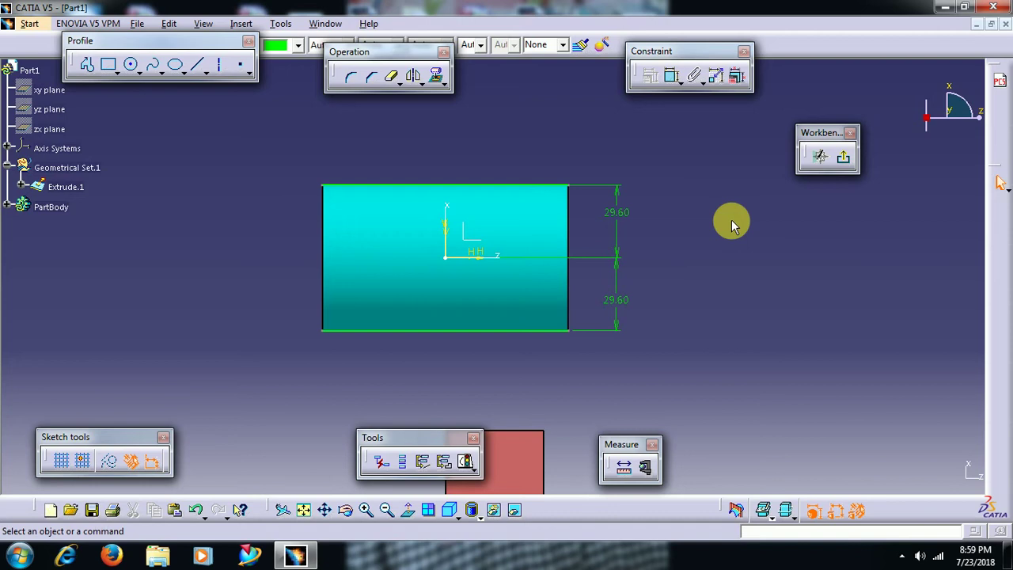
{"action": "key", "text": "ctrl+z"}
{"action": "key", "text": "ctrl+a"}
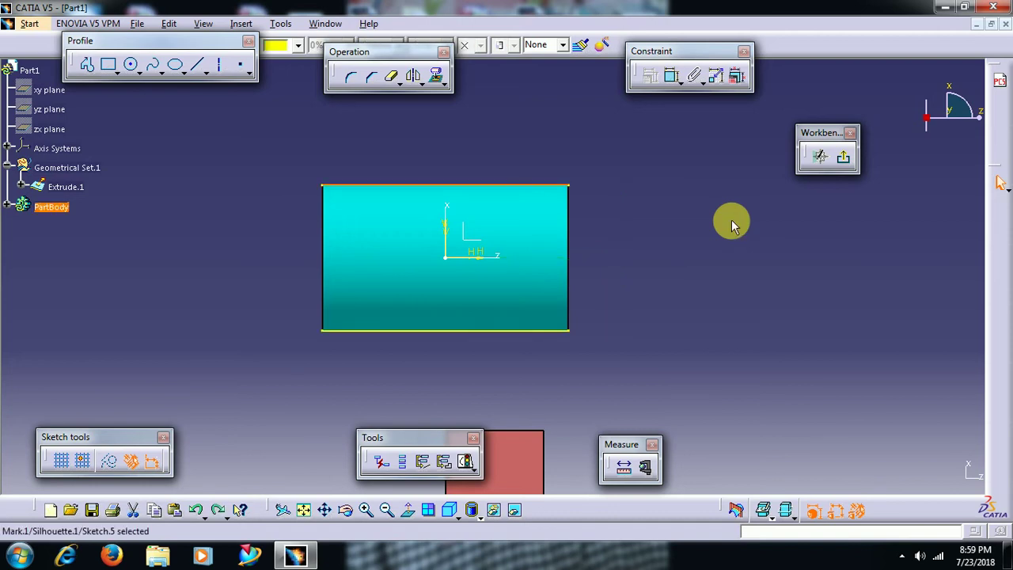
{"action": "left_click", "coordinate": [732, 227]}
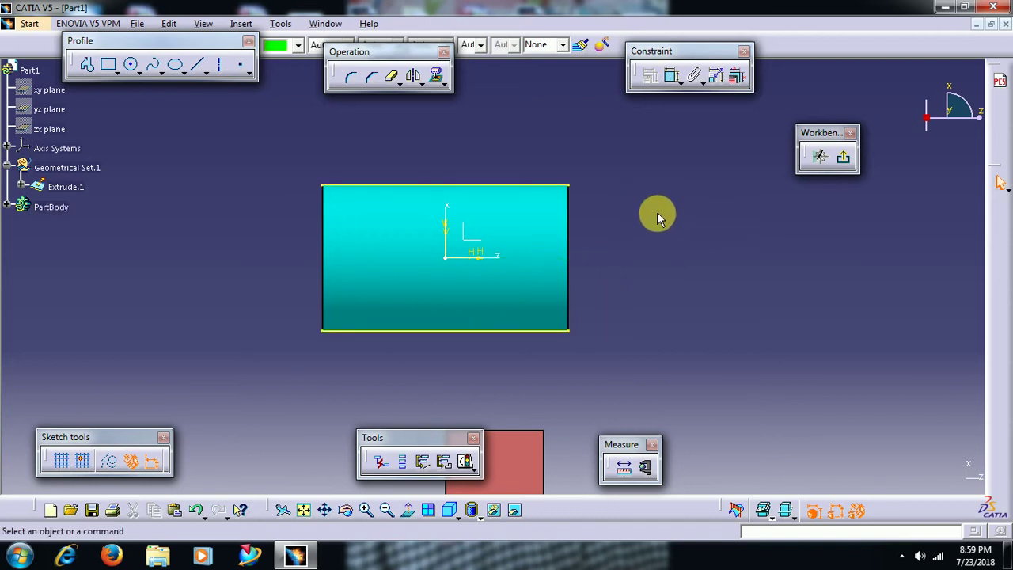
{"action": "right_click", "coordinate": [546, 187]}
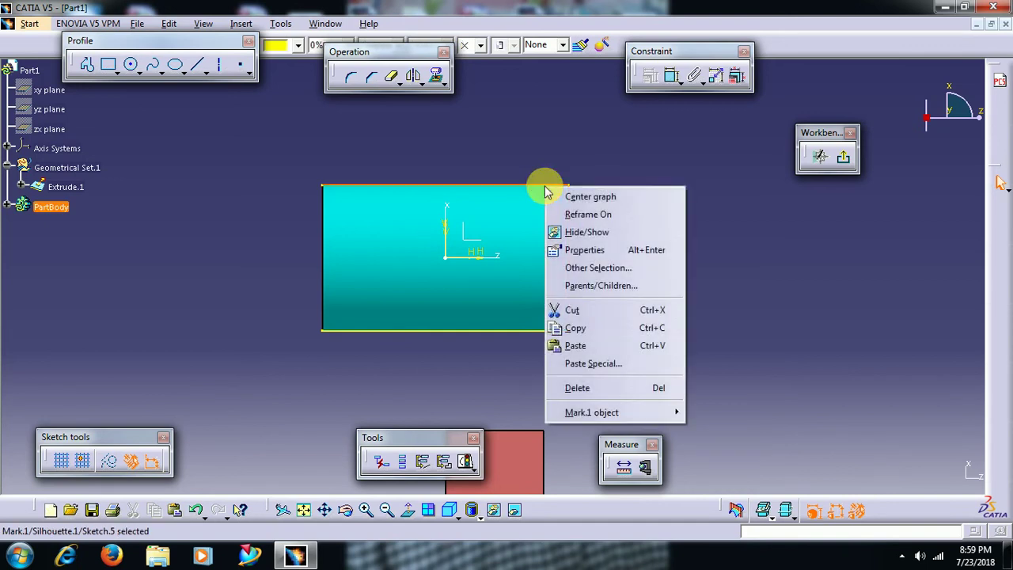
{"action": "mouse_move", "coordinate": [638, 419]}
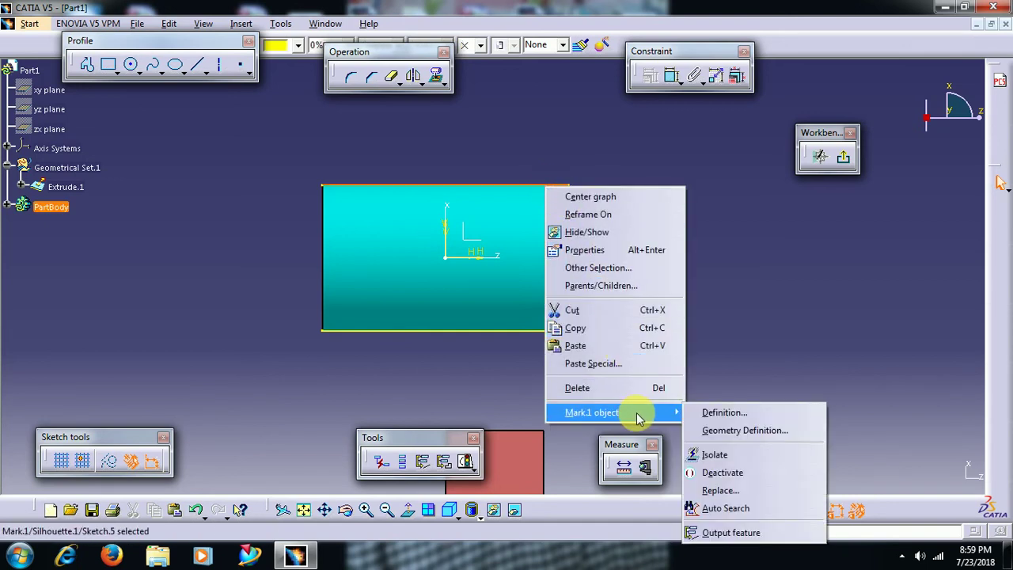
{"action": "left_click", "coordinate": [823, 254]}
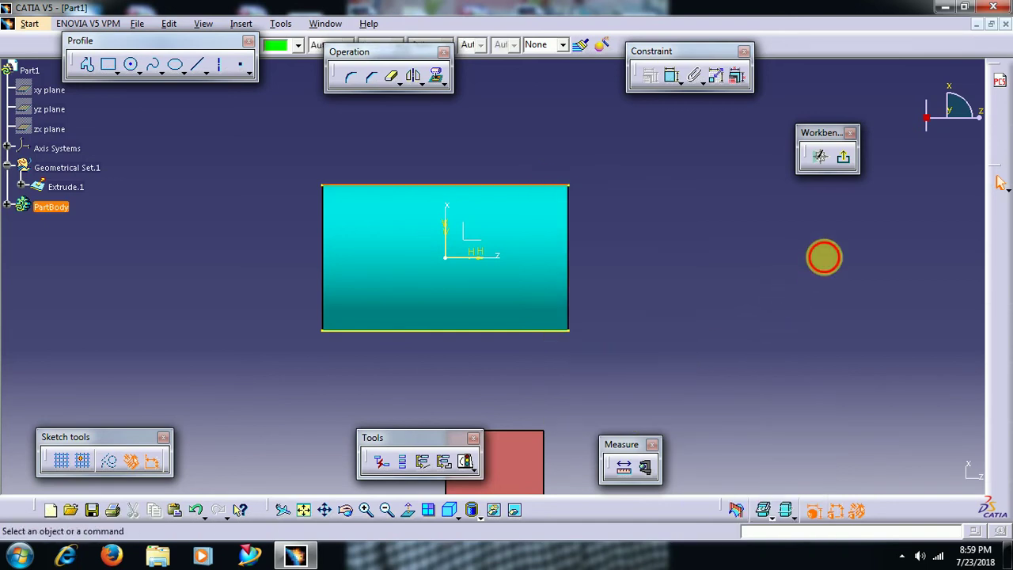
- Isolate Silhouette.1 from Pad.2 using the Use-edges tab of Sketch Analysis
{"action": "left_click", "coordinate": [282, 25]}
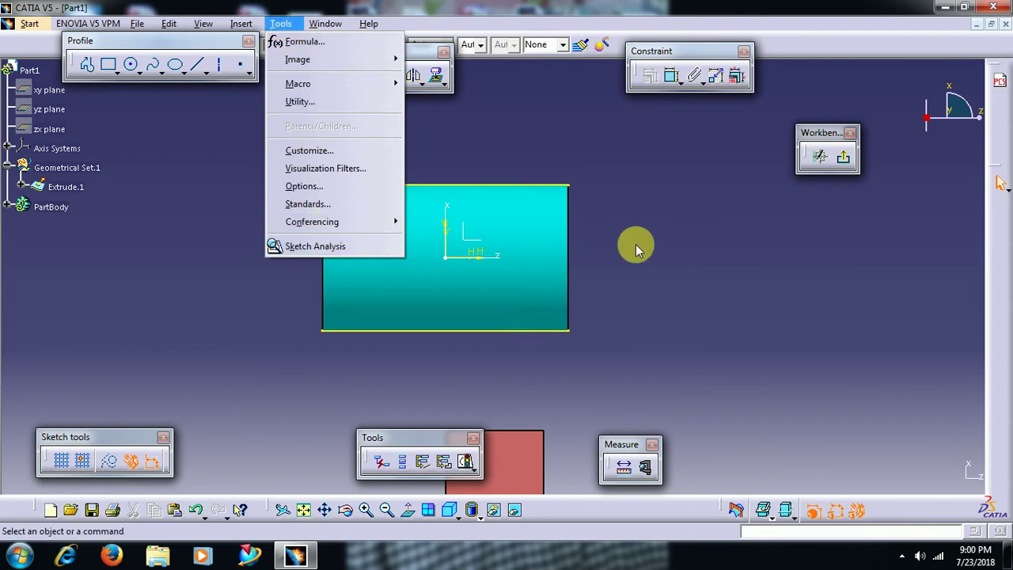
{"action": "left_click", "coordinate": [309, 246]}
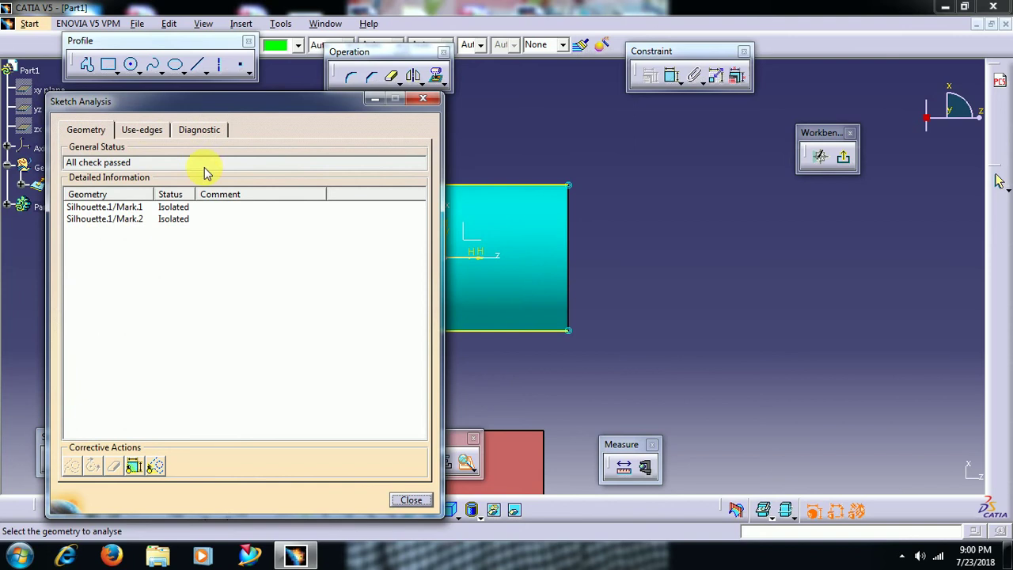
{"action": "left_click", "coordinate": [140, 131]}
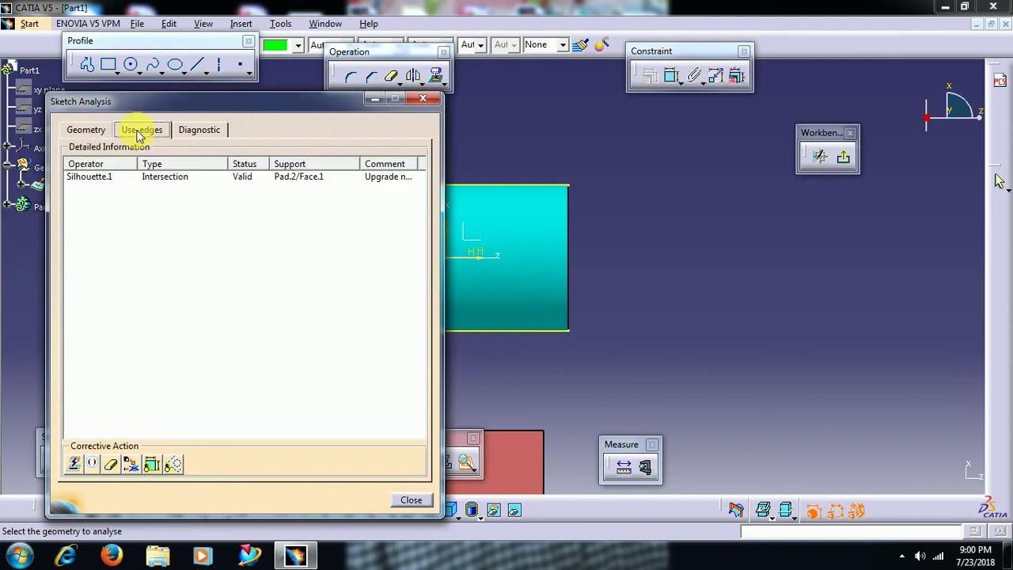
{"action": "left_click", "coordinate": [151, 178]}
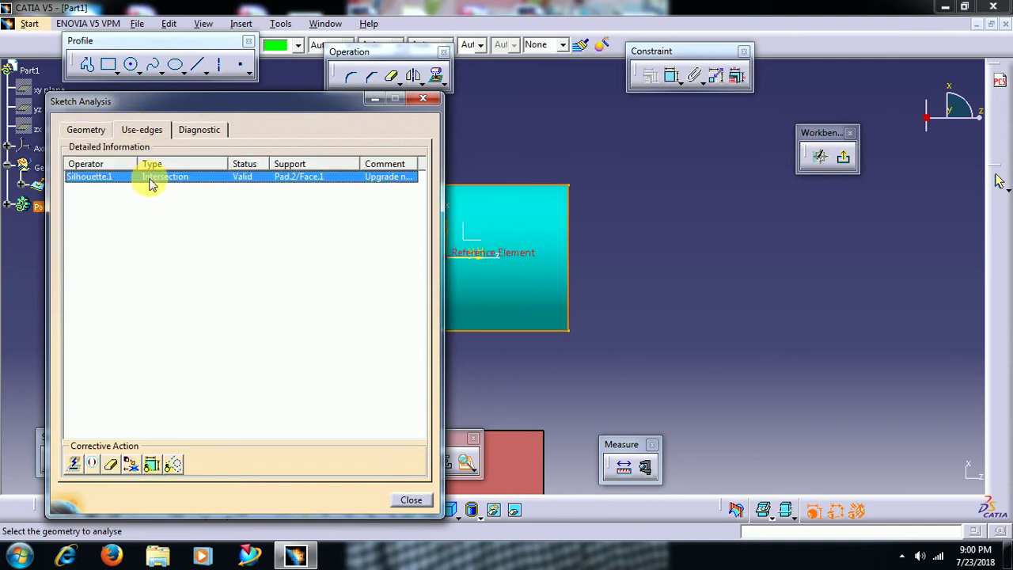
{"action": "left_click", "coordinate": [72, 464]}
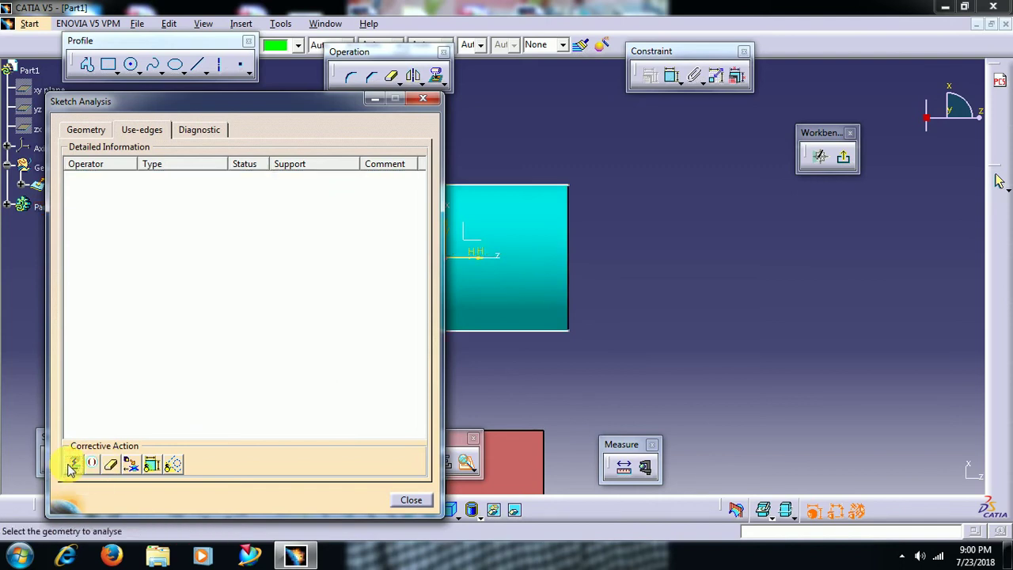
{"action": "left_click", "coordinate": [411, 500]}
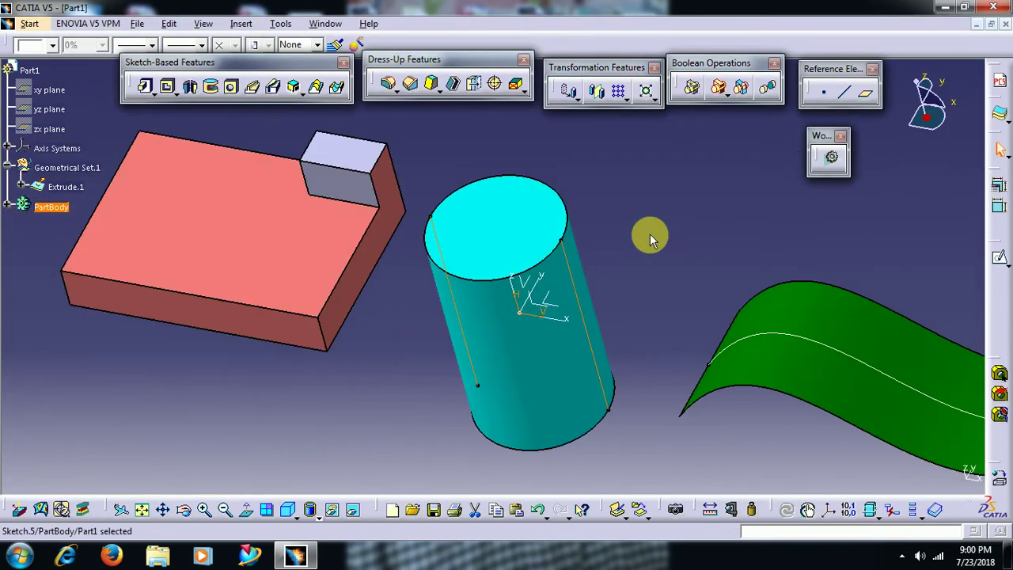
- Leave the sketch, orbit the part, and cancel an attempted sketch on the curved surface
{"action": "mouse_move", "coordinate": [649, 234]}
{"action": "middle_mouse_down"}
{"action": "mouse_move", "coordinate": [636, 229]}
{"action": "mouse_move", "coordinate": [660, 289]}
{"action": "mouse_move", "coordinate": [713, 215]}
{"action": "mouse_move", "coordinate": [610, 262]}
{"action": "mouse_move", "coordinate": [610, 219]}
{"action": "mouse_move", "coordinate": [551, 181]}
{"action": "mouse_move", "coordinate": [543, 233]}
{"action": "mouse_move", "coordinate": [463, 149]}
{"action": "middle_mouse_up"}
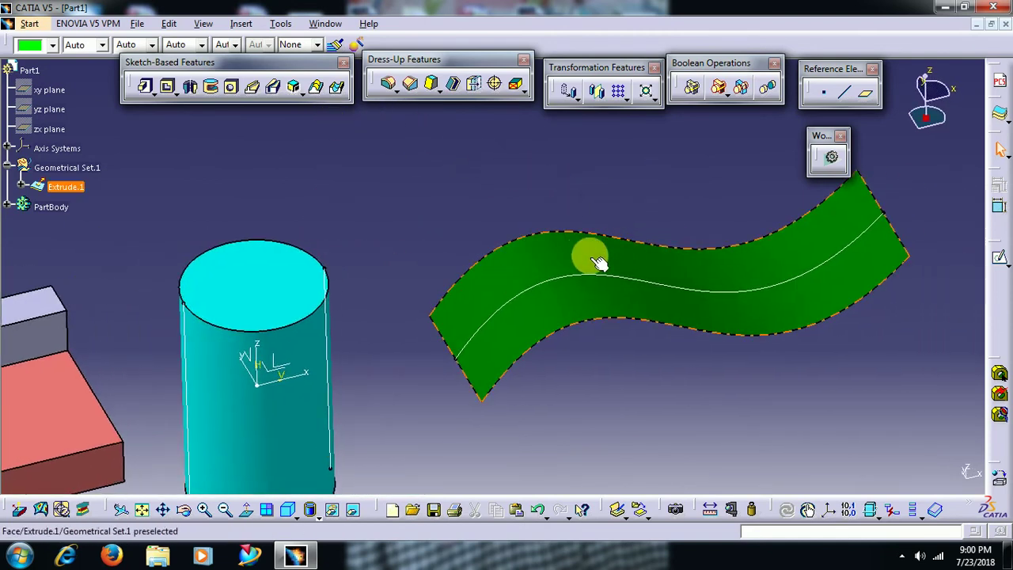
{"action": "middle_click_drag", "start_coordinate": [623, 206], "coordinate": [527, 335]}
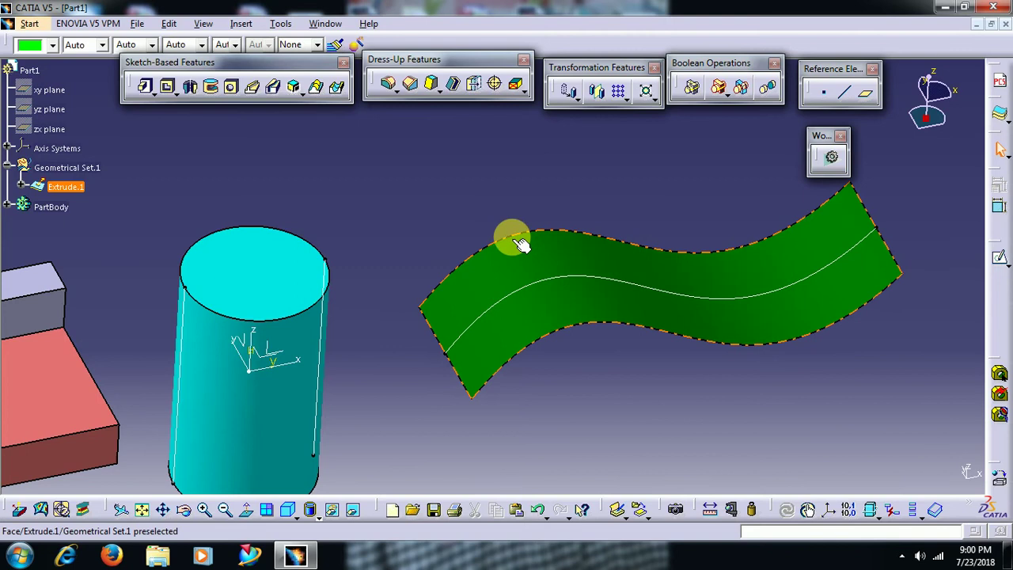
{"action": "left_click", "coordinate": [564, 308]}
{"action": "left_click", "coordinate": [999, 257]}
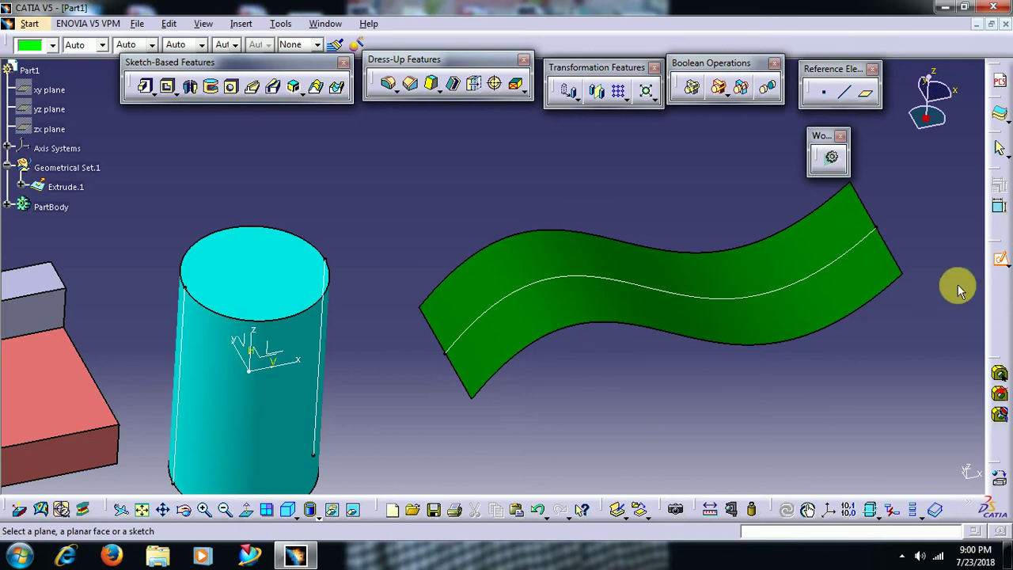
{"action": "left_click", "coordinate": [999, 258]}
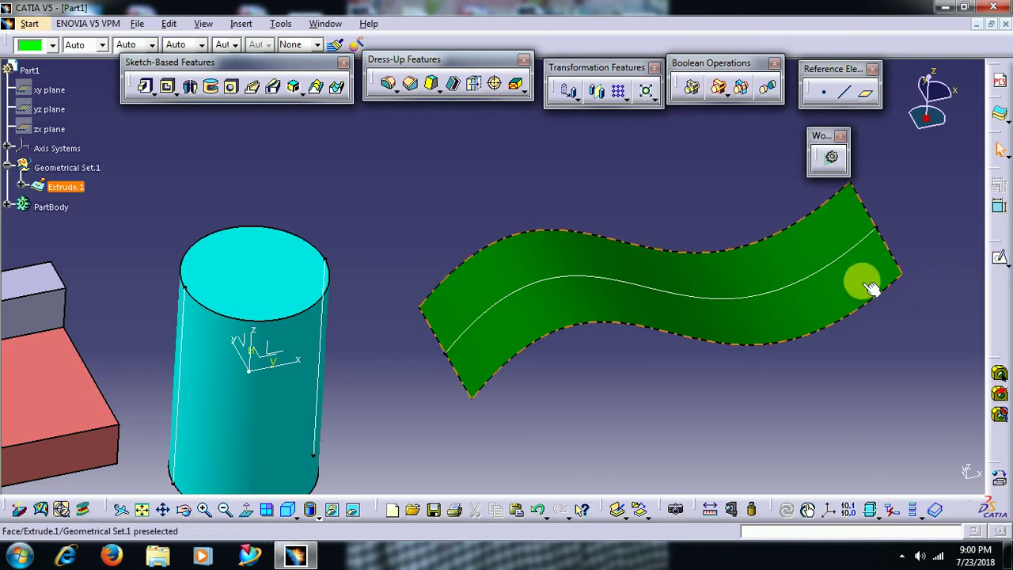
{"action": "middle_click_drag", "start_coordinate": [672, 380], "coordinate": [595, 354]}
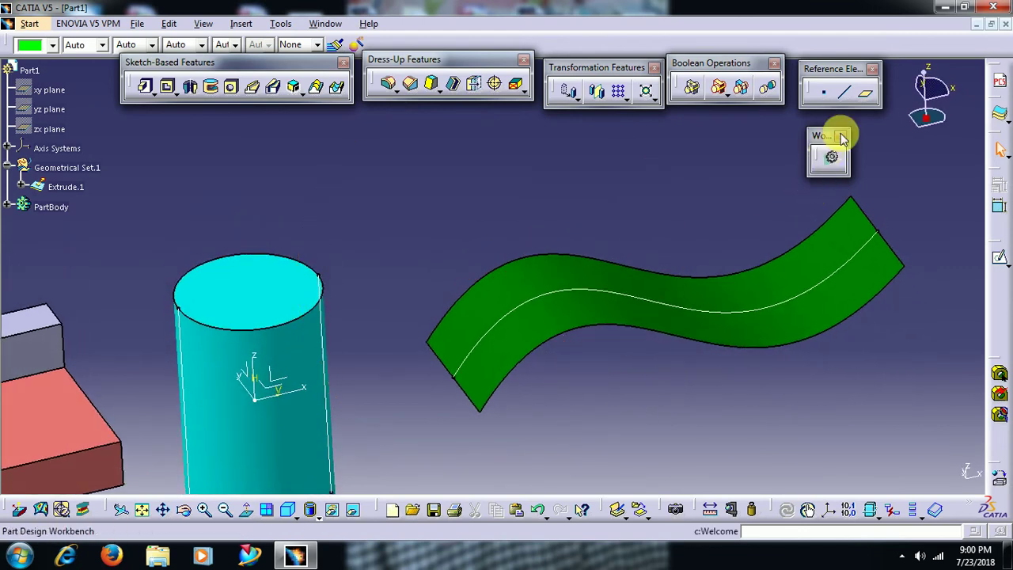
- Create Plane.1 offset 180 mm from the YZ plane, cutting across the green surface
{"action": "left_click", "coordinate": [866, 92]}
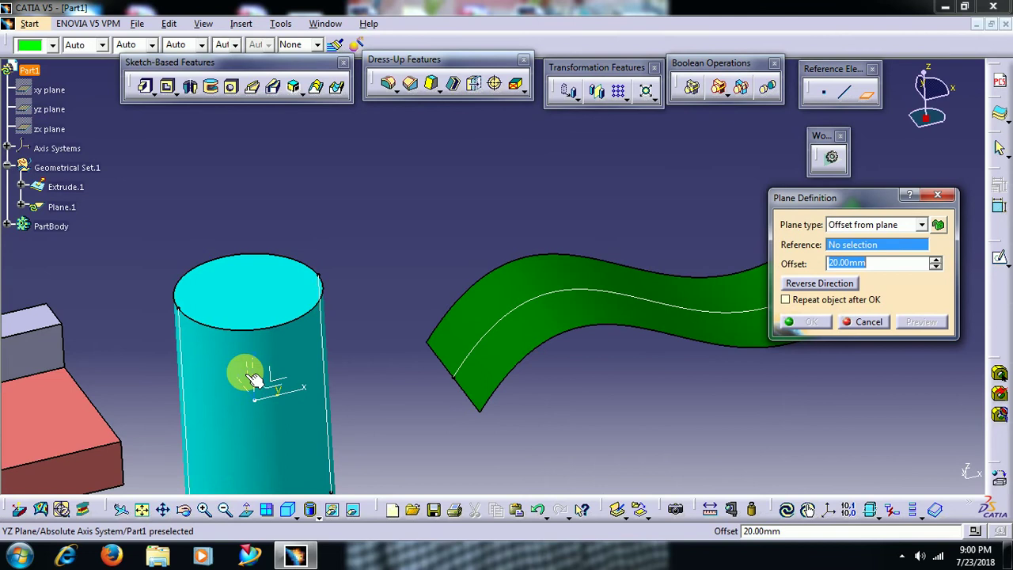
{"action": "left_click", "coordinate": [246, 372]}
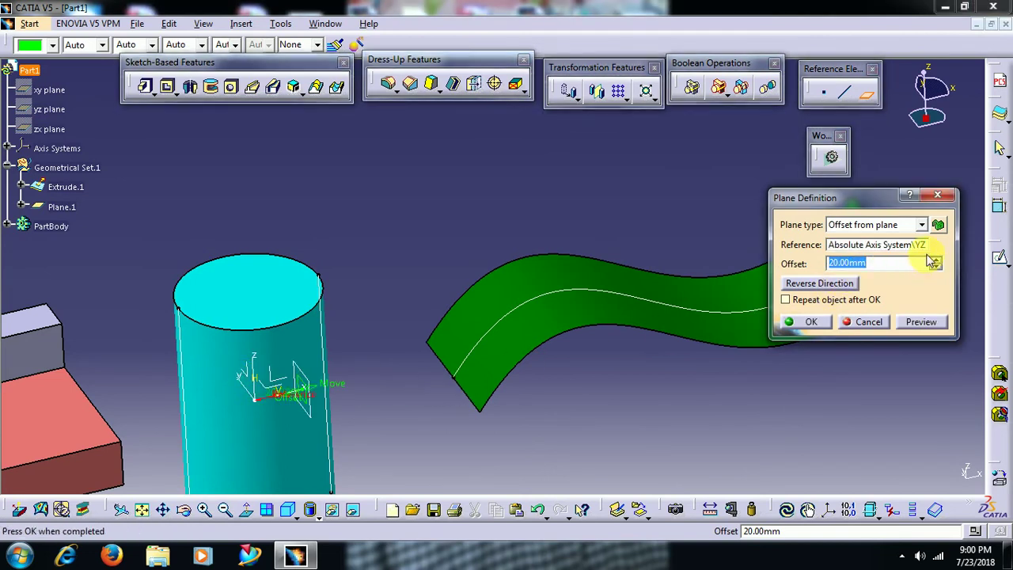
{"action": "left_click_drag", "start_coordinate": [316, 368], "coordinate": [696, 332]}
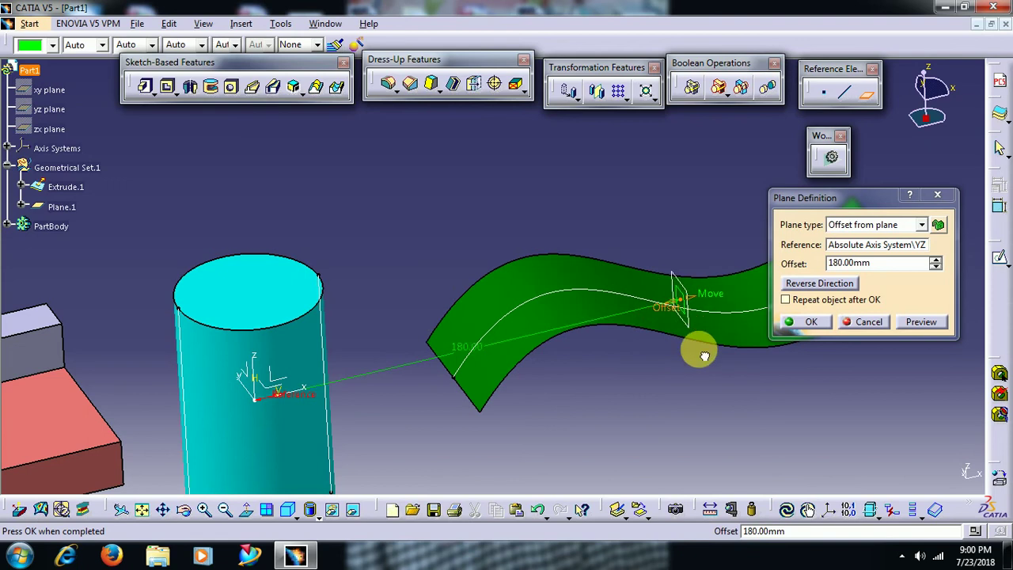
{"action": "left_click", "coordinate": [820, 326]}
{"action": "middle_click_drag", "start_coordinate": [707, 231], "coordinate": [804, 175]}
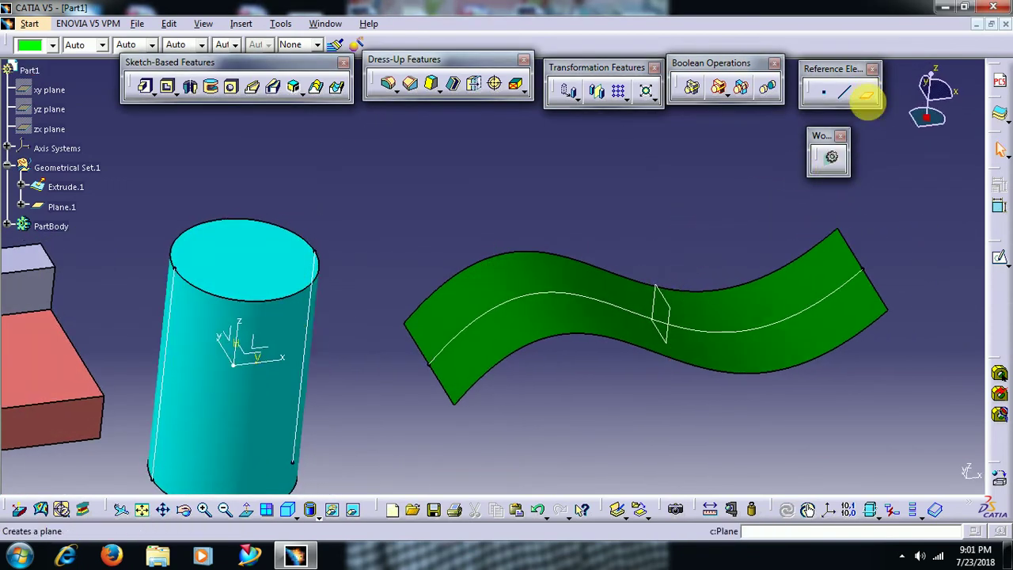
- Add Plane.2 offset 50 mm from Plane.1, repeated twice to create Plane.3 and Plane.4
{"action": "left_click", "coordinate": [867, 96]}
{"action": "left_click", "coordinate": [660, 310]}
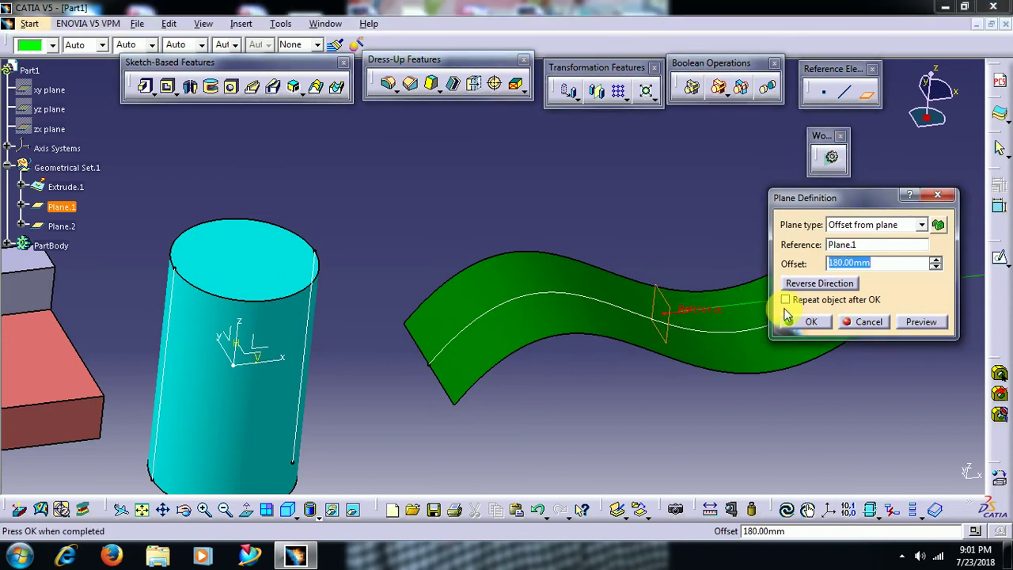
{"action": "key", "text": "Tab"}
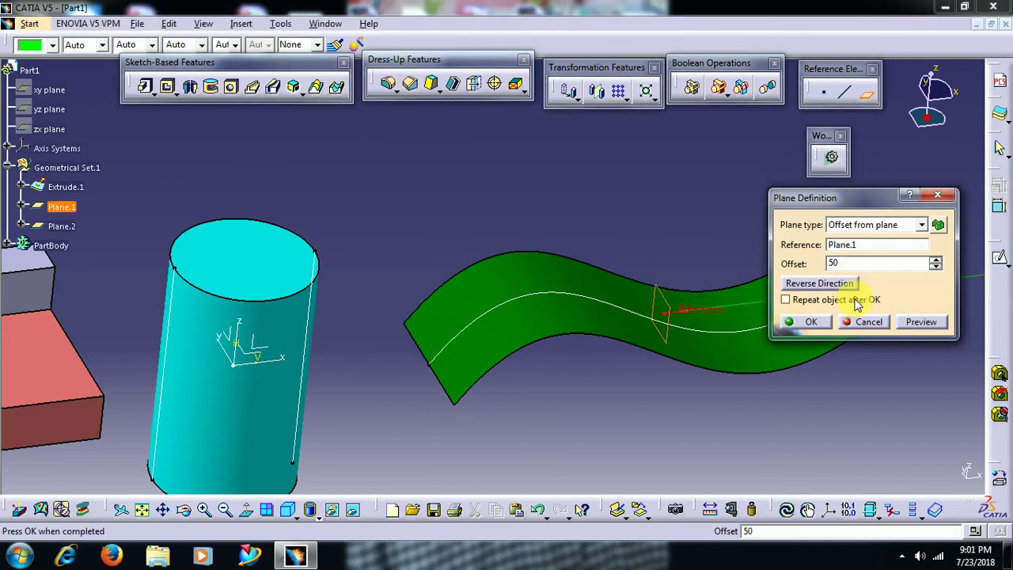
{"action": "left_click", "coordinate": [812, 321]}
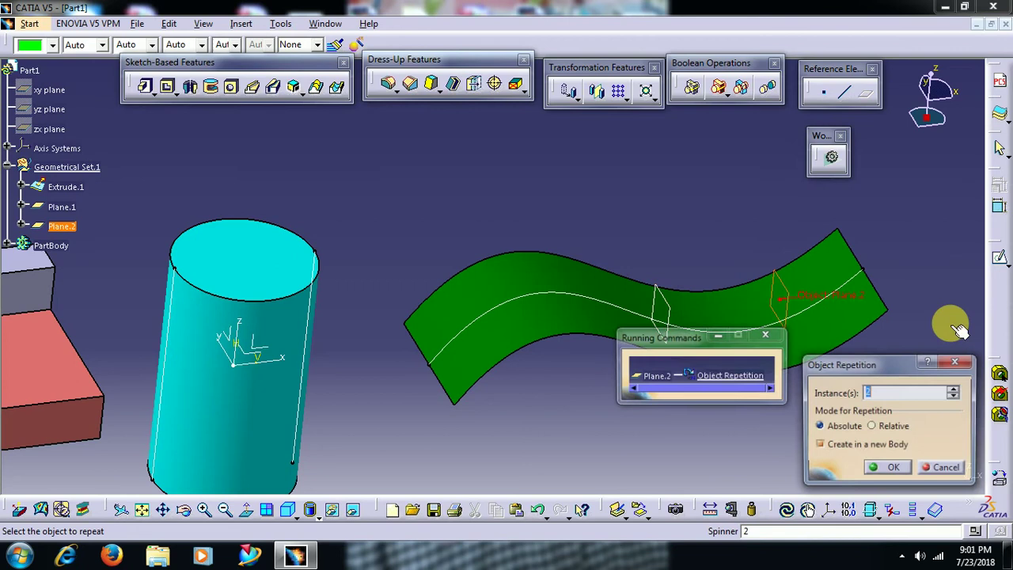
{"action": "left_click", "coordinate": [888, 469]}
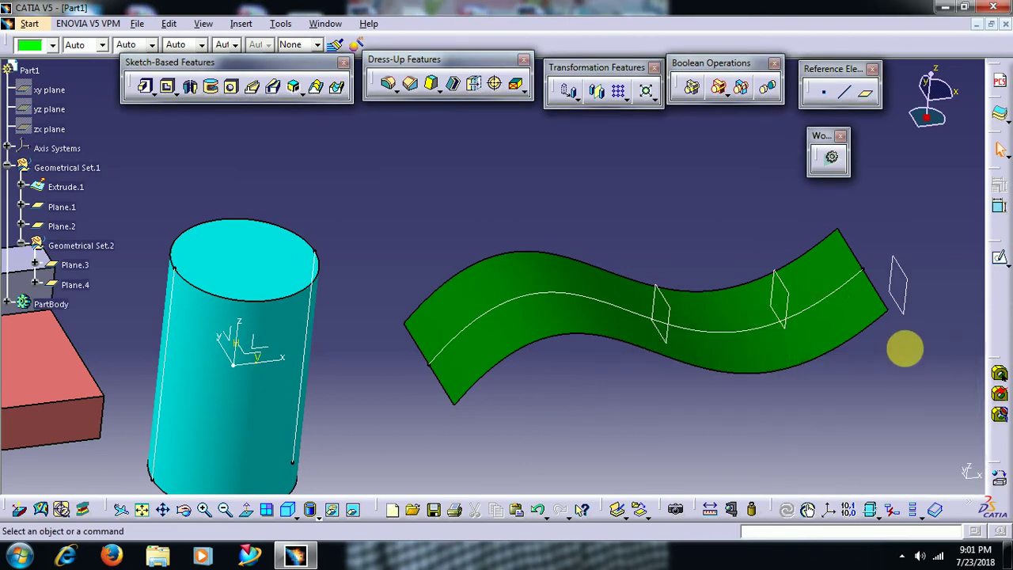
- Recheck Plane.2's definition, then orbit around the surface and planes
{"action": "double_click", "coordinate": [785, 303]}
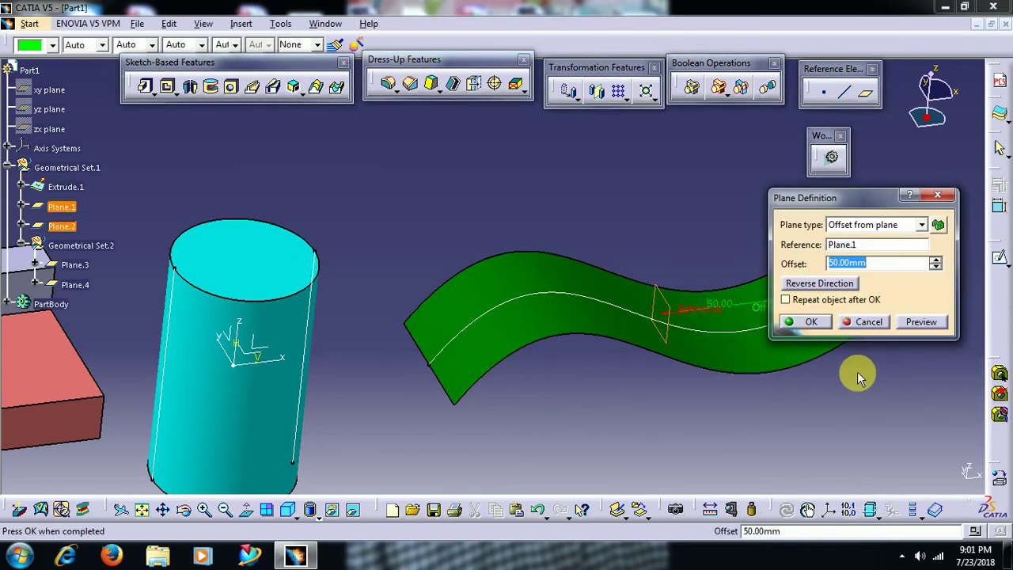
{"action": "left_click", "coordinate": [811, 321]}
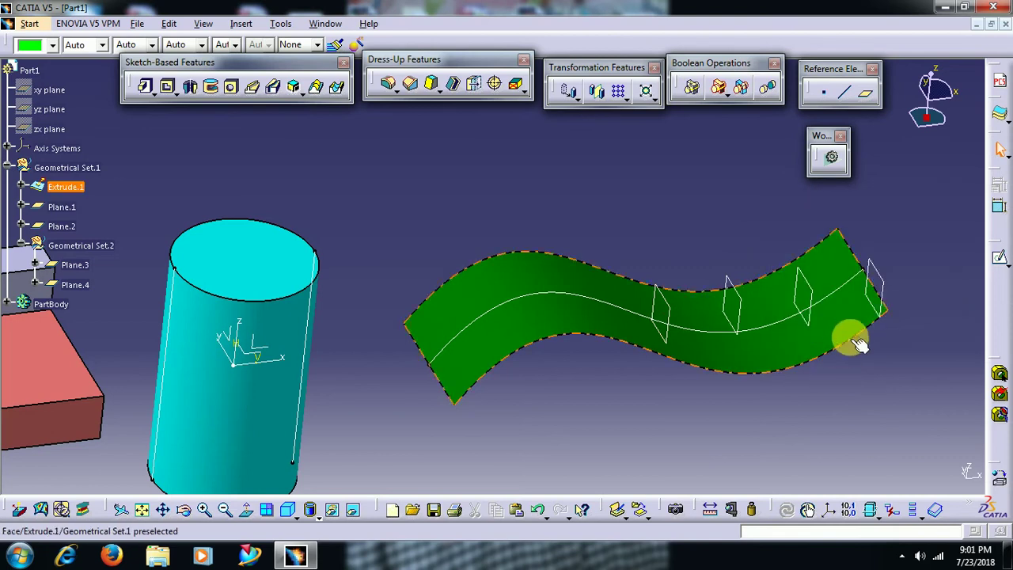
{"action": "middle_click_drag", "start_coordinate": [846, 339], "coordinate": [681, 305]}
{"action": "middle_click_drag", "start_coordinate": [644, 362], "coordinate": [625, 351]}
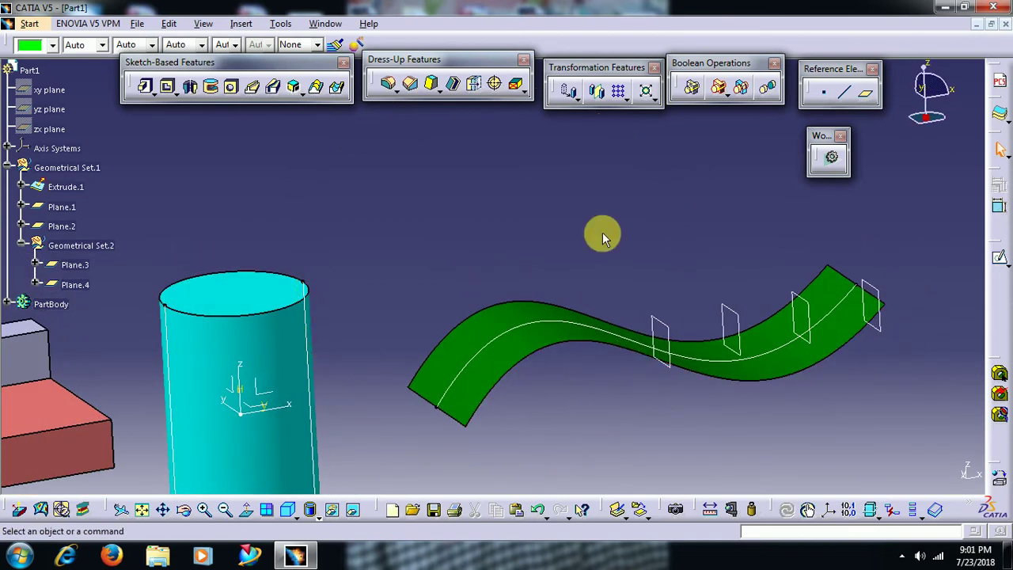
- Start a new sketch on Plane.1 with the part centred in view
{"action": "left_click", "coordinate": [667, 332]}
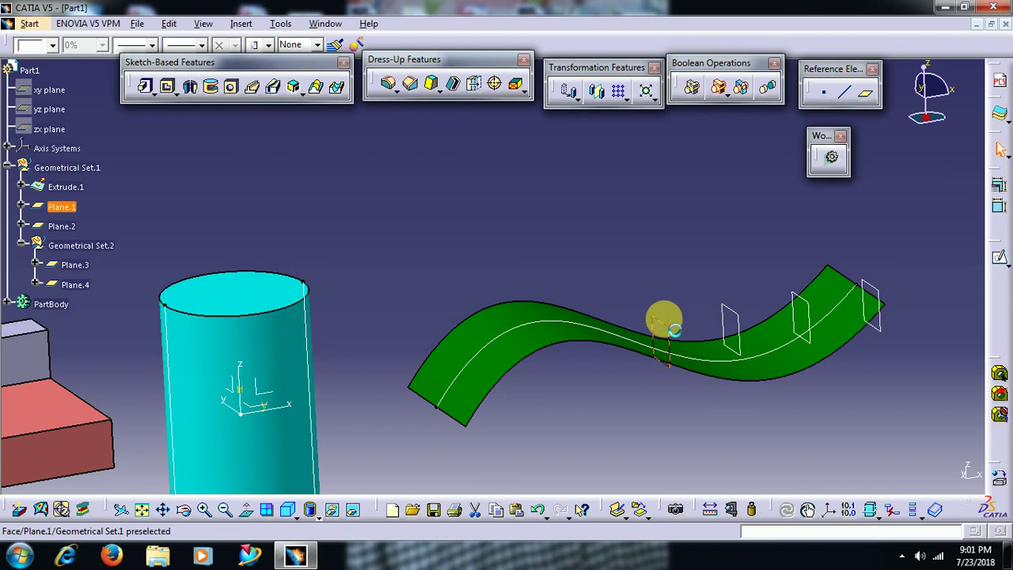
{"action": "left_click", "coordinate": [999, 259]}
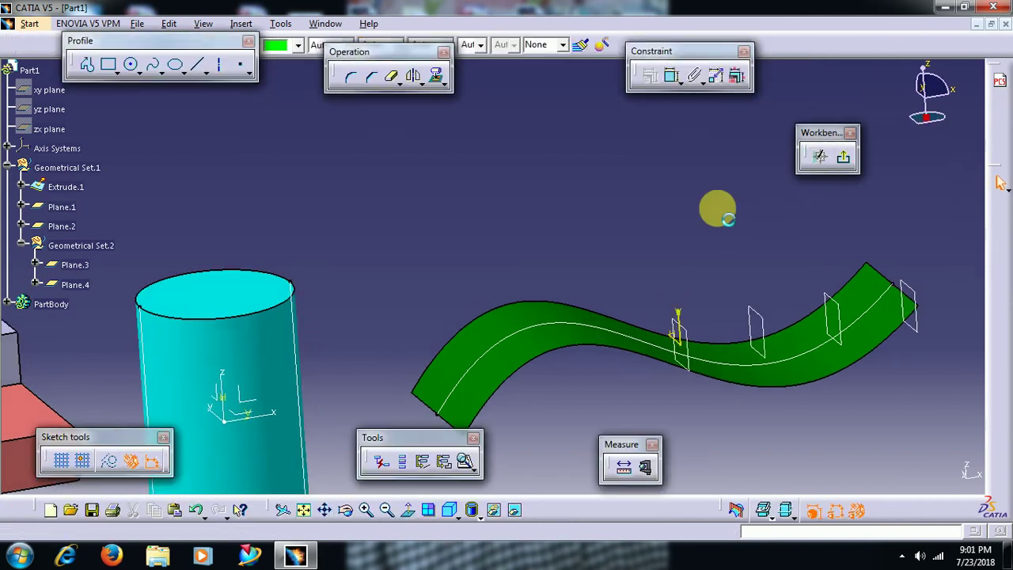
{"action": "mouse_move", "coordinate": [443, 230]}
{"action": "middle_mouse_down"}
{"action": "mouse_move", "coordinate": [575, 233]}
{"action": "mouse_move", "coordinate": [597, 167]}
{"action": "mouse_move", "coordinate": [515, 231]}
{"action": "mouse_move", "coordinate": [694, 254]}
{"action": "mouse_move", "coordinate": [576, 256]}
{"action": "middle_mouse_up"}
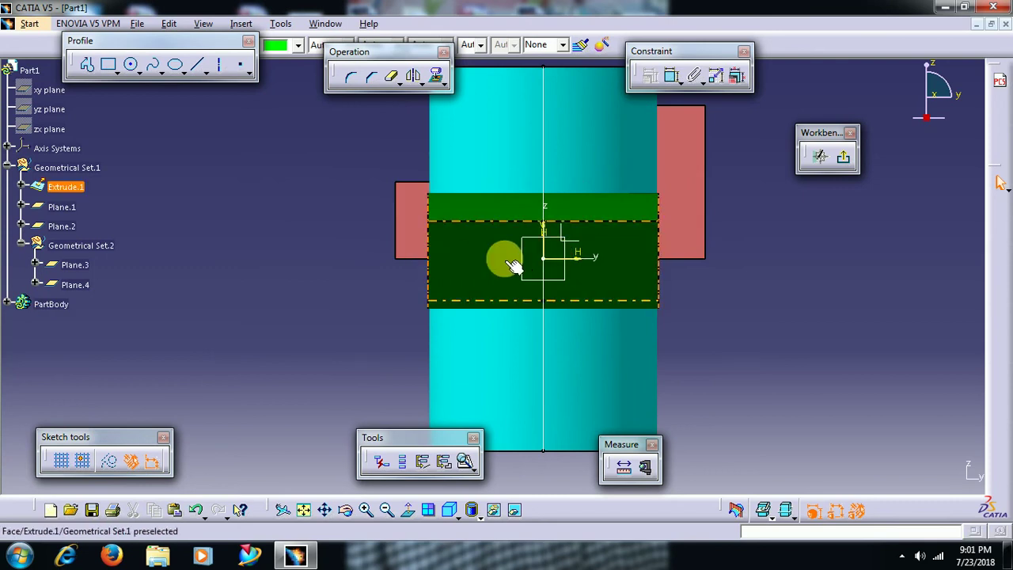
- Project the green face's edges into the sketch, inspect them, remove them, and view normal
{"action": "left_click", "coordinate": [444, 83]}
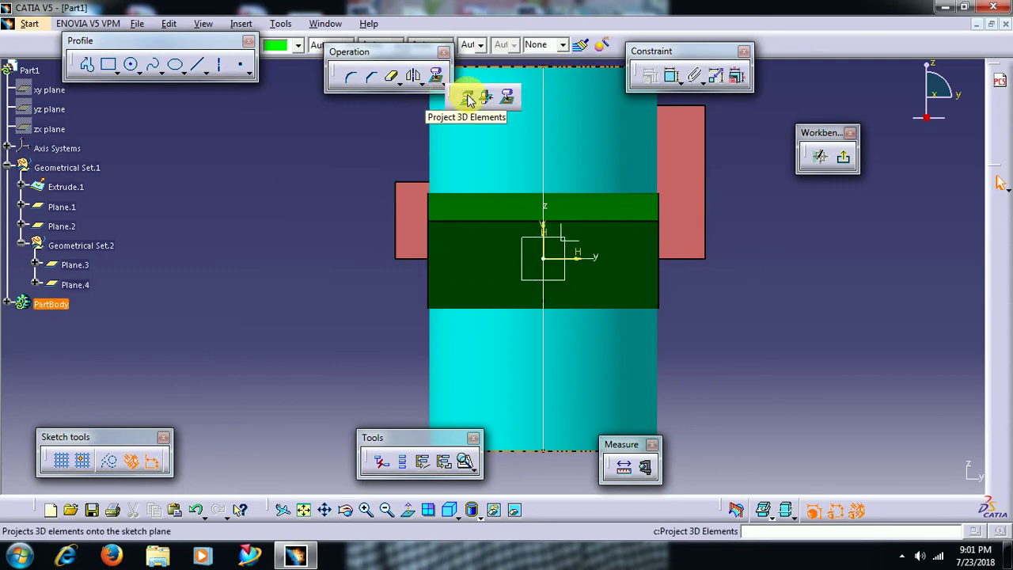
{"action": "left_click", "coordinate": [468, 99]}
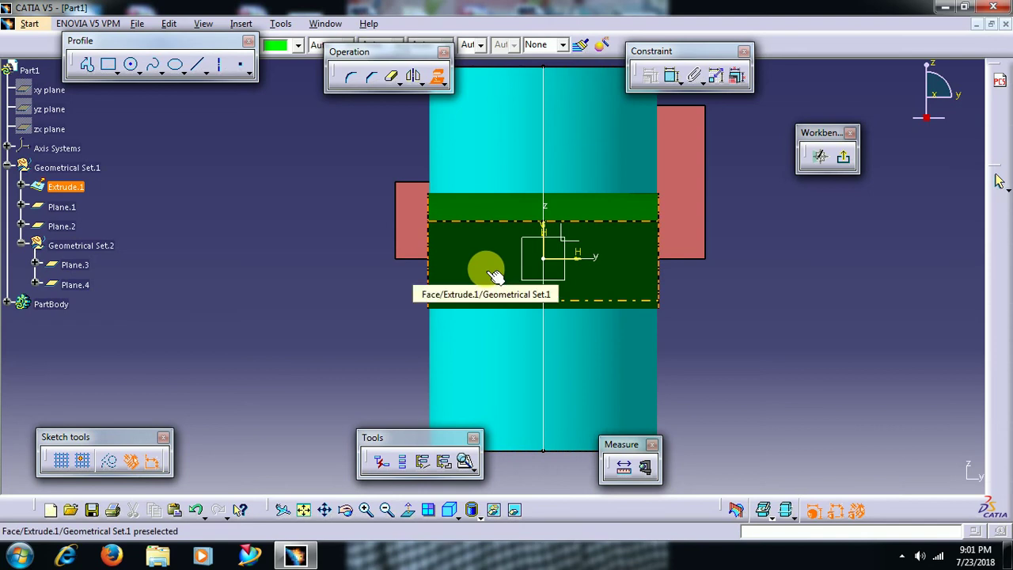
{"action": "left_click", "coordinate": [494, 275]}
{"action": "mouse_move", "coordinate": [742, 240]}
{"action": "middle_mouse_down"}
{"action": "mouse_move", "coordinate": [635, 249]}
{"action": "mouse_move", "coordinate": [593, 272]}
{"action": "mouse_move", "coordinate": [707, 295]}
{"action": "middle_mouse_up"}
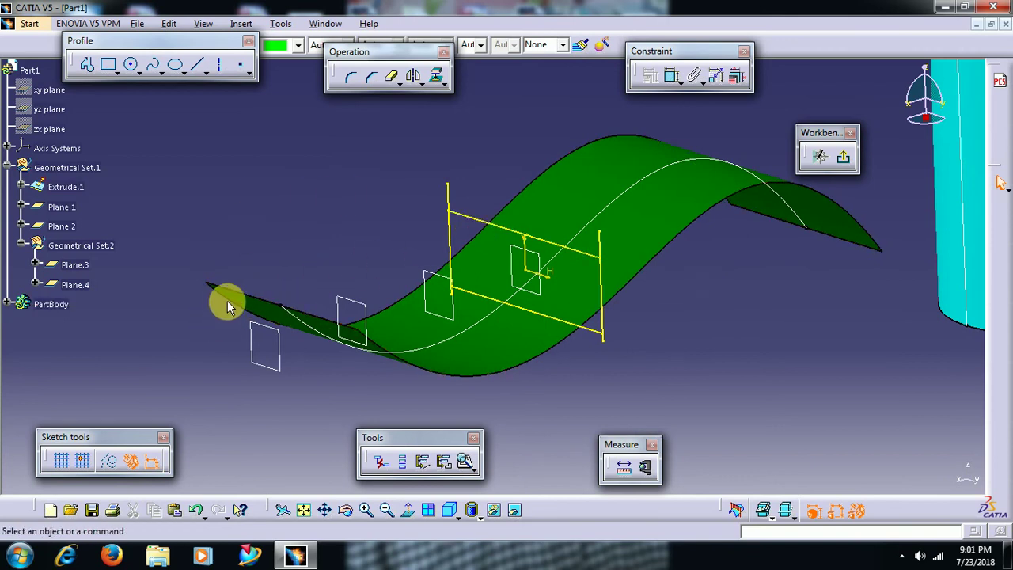
{"action": "mouse_move", "coordinate": [231, 298]}
{"action": "middle_mouse_down"}
{"action": "mouse_move", "coordinate": [310, 308]}
{"action": "mouse_move", "coordinate": [357, 337]}
{"action": "mouse_move", "coordinate": [407, 336]}
{"action": "middle_mouse_up"}
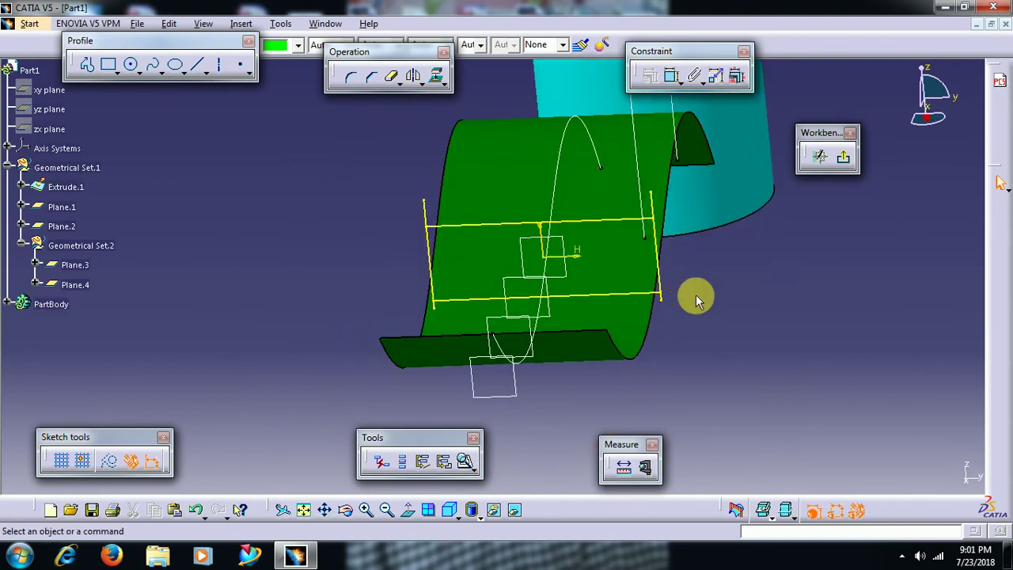
{"action": "key", "text": "ctrl+z"}
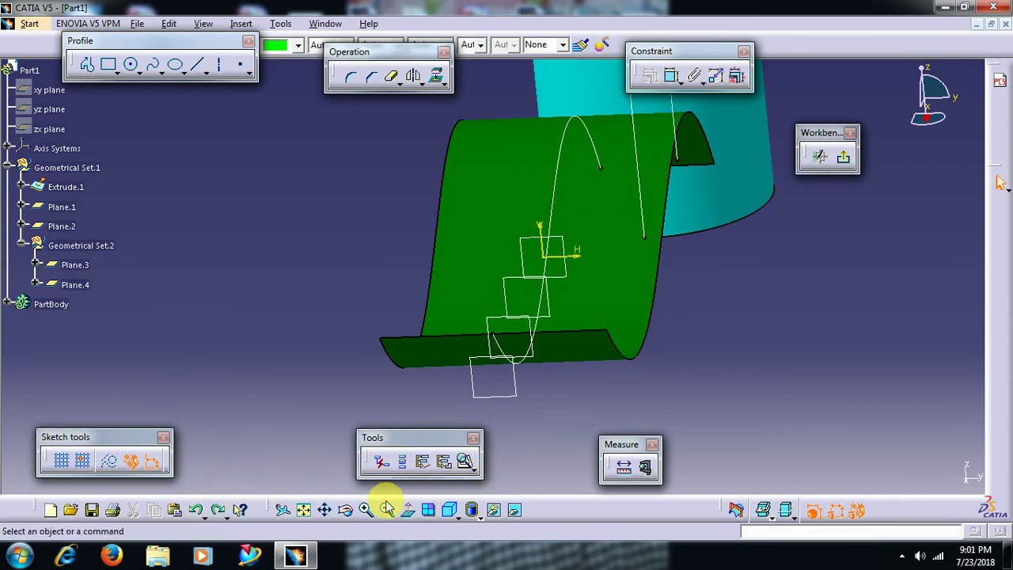
{"action": "left_click", "coordinate": [406, 511]}
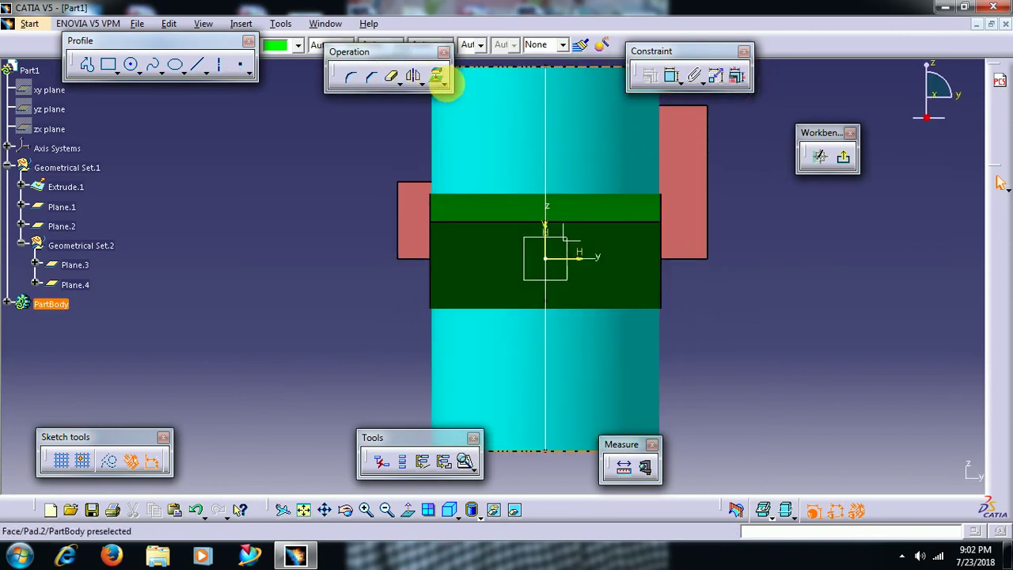
- Intersect the green surface into Sketch.6, then leave the sketch and select Plane.2
{"action": "left_click", "coordinate": [443, 82]}
{"action": "left_click", "coordinate": [485, 99]}
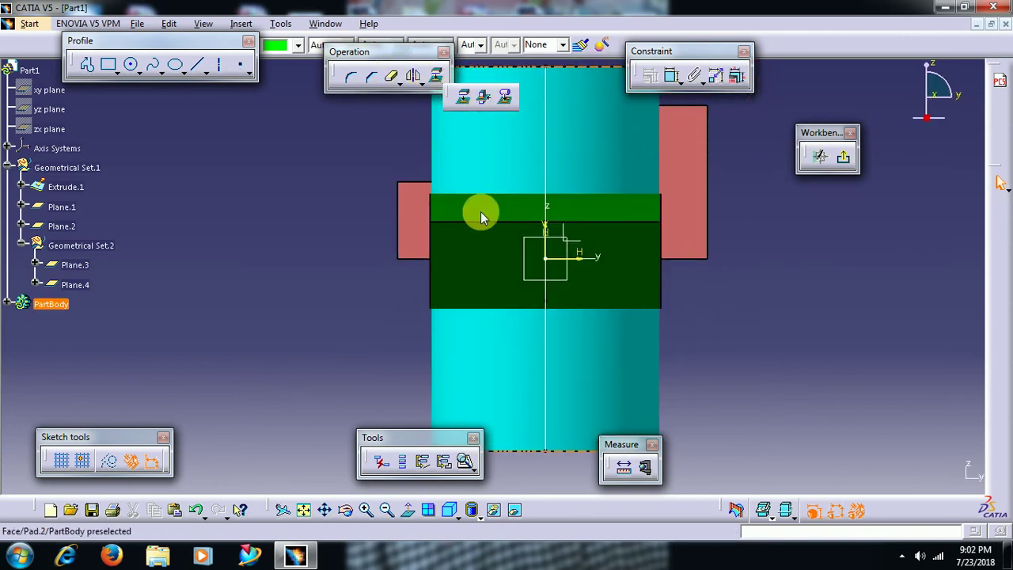
{"action": "left_click", "coordinate": [564, 269]}
{"action": "middle_click_drag", "start_coordinate": [800, 182], "coordinate": [896, 267]}
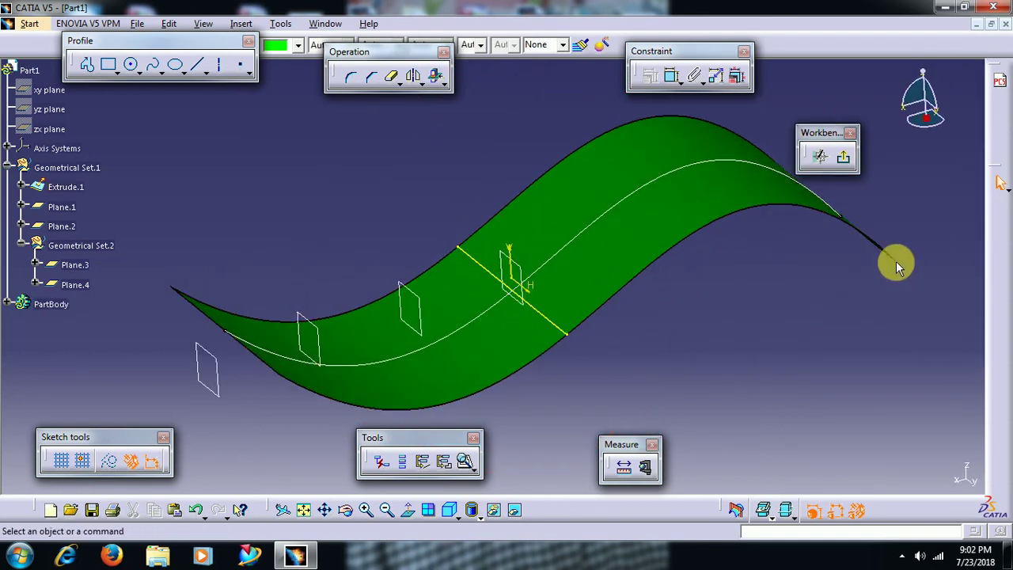
{"action": "left_click", "coordinate": [855, 168]}
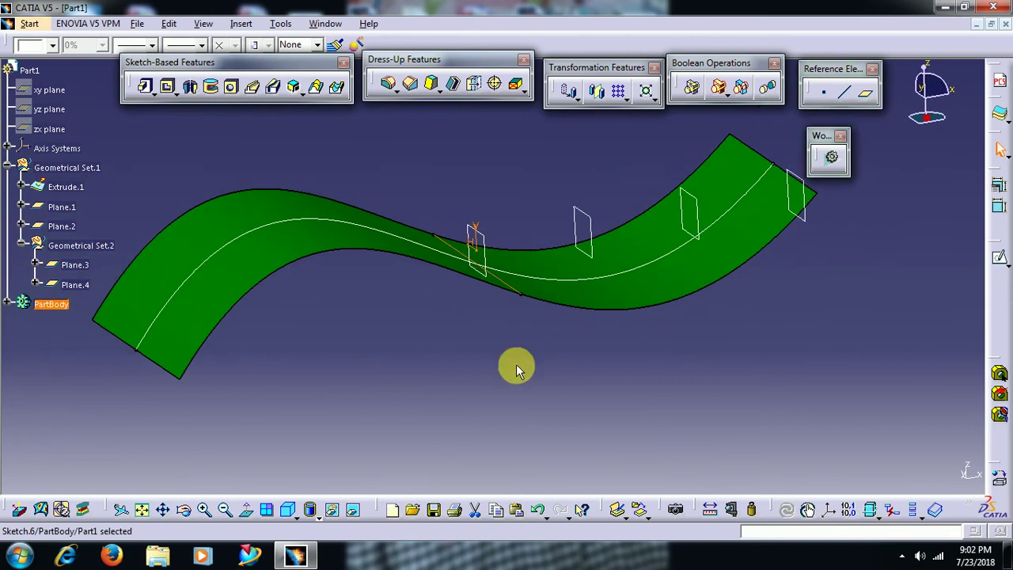
{"action": "left_click", "coordinate": [584, 221]}
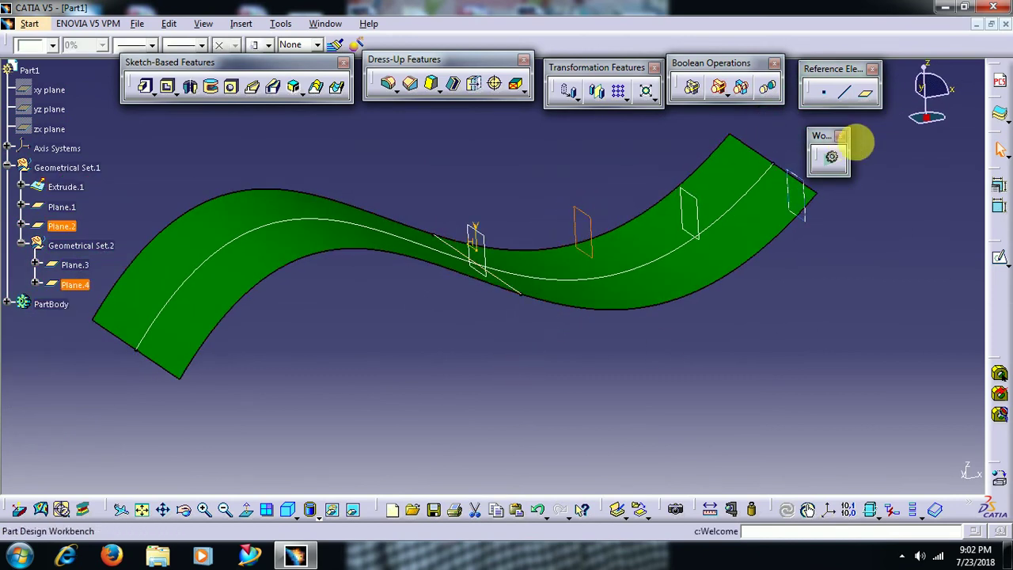
- Sketch the surface's intersection line on Plane.2, exit, and select Plane.3
{"action": "left_click", "coordinate": [996, 258]}
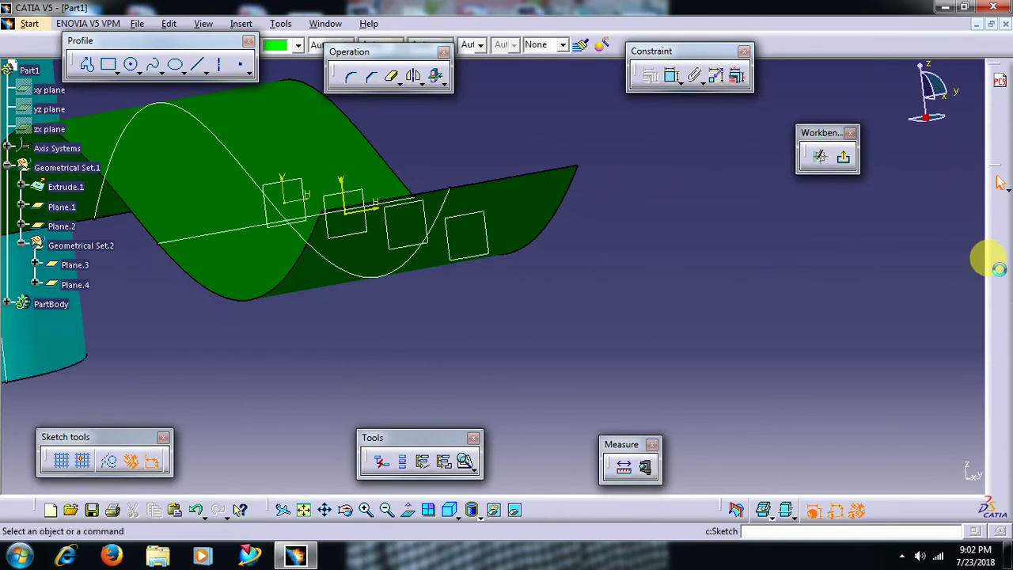
{"action": "left_click", "coordinate": [435, 76]}
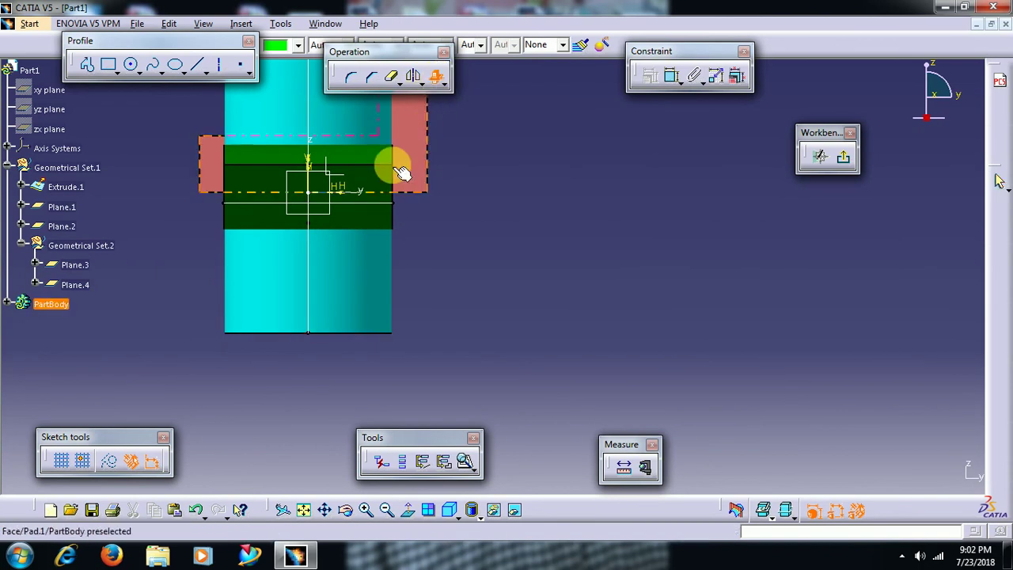
{"action": "left_click", "coordinate": [366, 215]}
{"action": "left_click", "coordinate": [573, 229]}
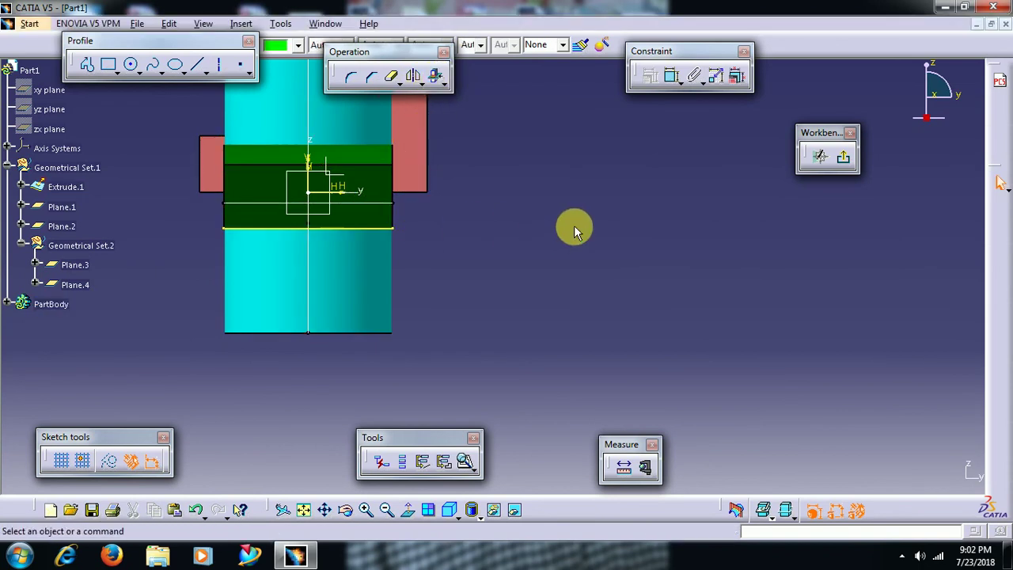
{"action": "left_click", "coordinate": [845, 159]}
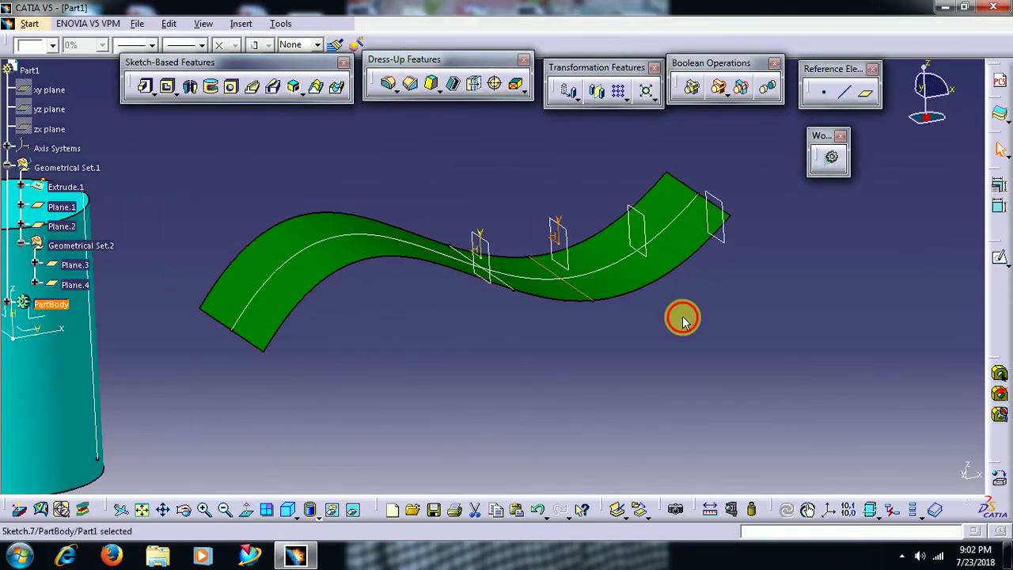
{"action": "left_click", "coordinate": [636, 222]}
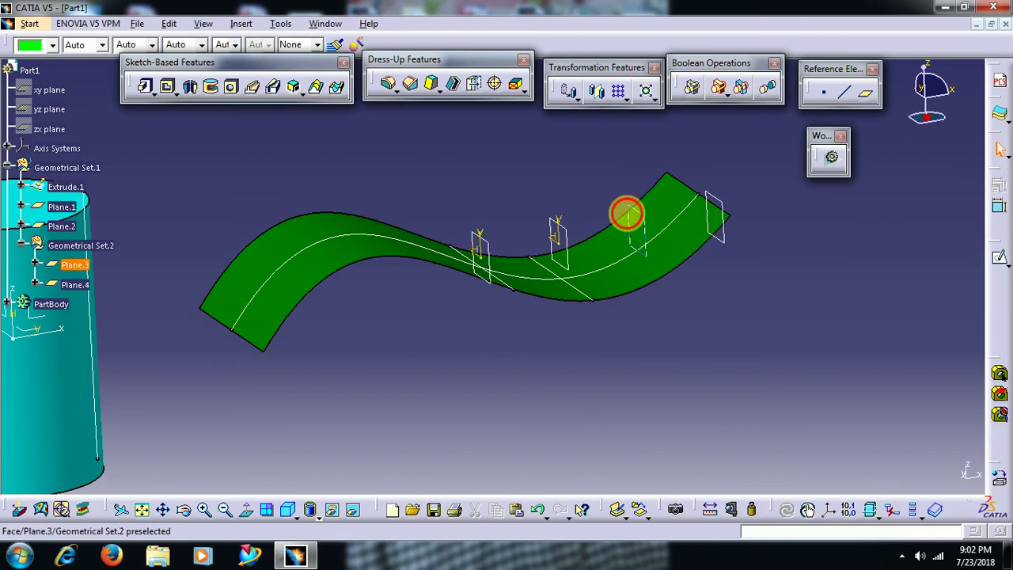
- Intersect the green surface into a new sketch on Plane.3 and isolate the resulting line
{"action": "left_click", "coordinate": [999, 261]}
{"action": "mouse_move", "coordinate": [276, 158]}
{"action": "middle_mouse_down"}
{"action": "mouse_move", "coordinate": [492, 214]}
{"action": "mouse_move", "coordinate": [360, 93]}
{"action": "middle_mouse_up"}
{"action": "left_click", "coordinate": [389, 80]}
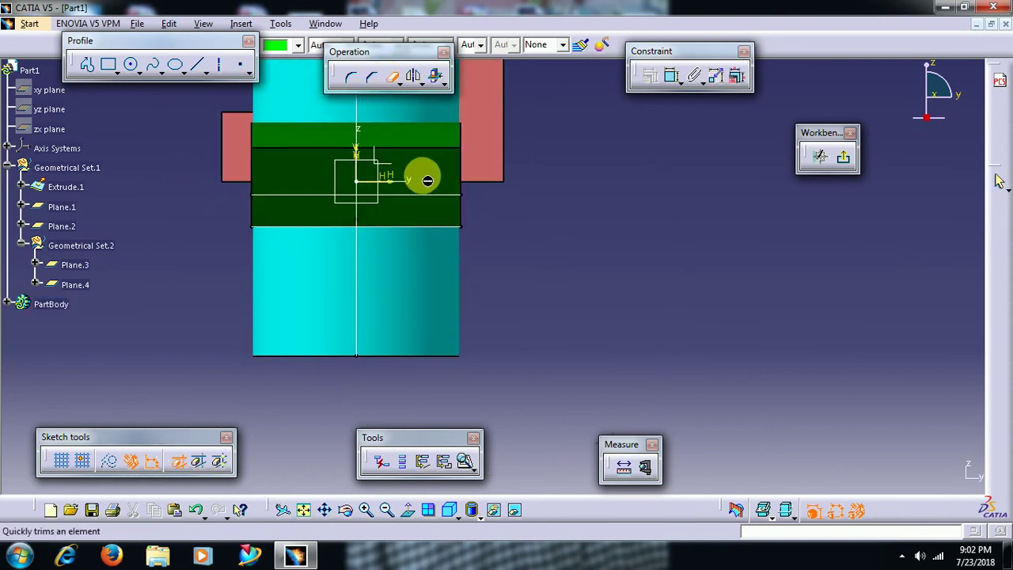
{"action": "left_click", "coordinate": [437, 80]}
{"action": "left_click", "coordinate": [423, 171]}
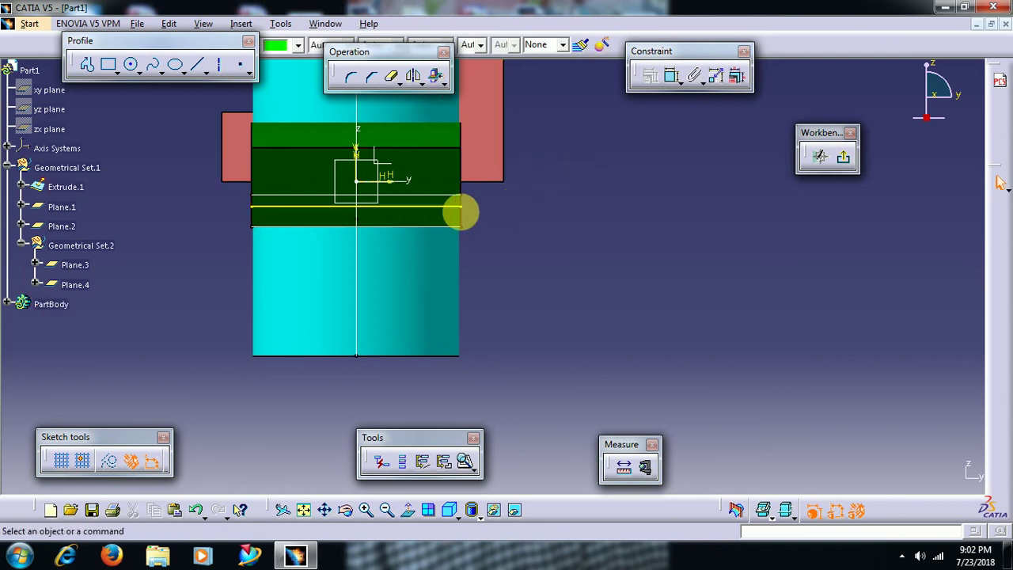
{"action": "right_click", "coordinate": [441, 209]}
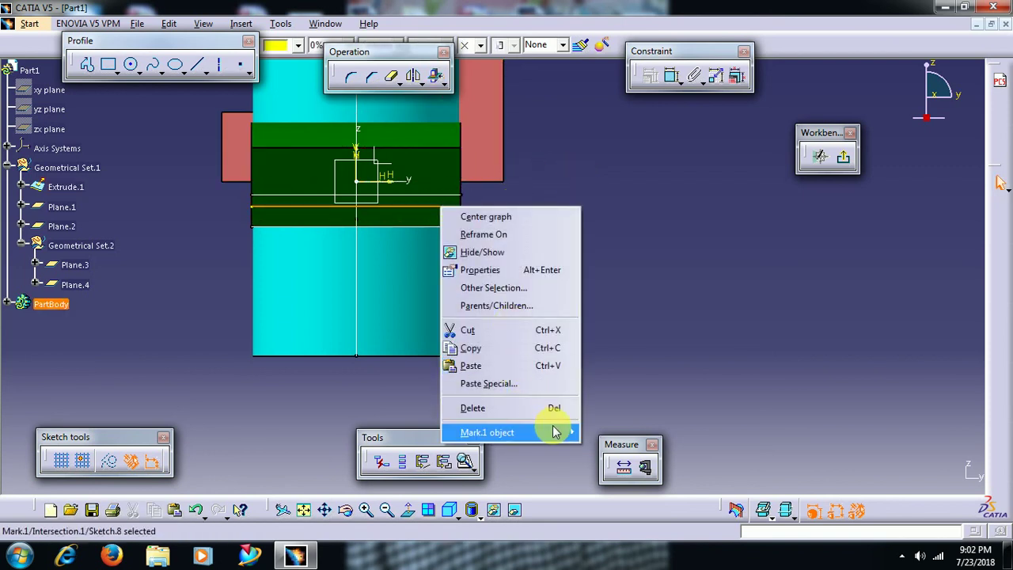
{"action": "mouse_move", "coordinate": [557, 432]}
{"action": "left_click", "coordinate": [621, 472]}
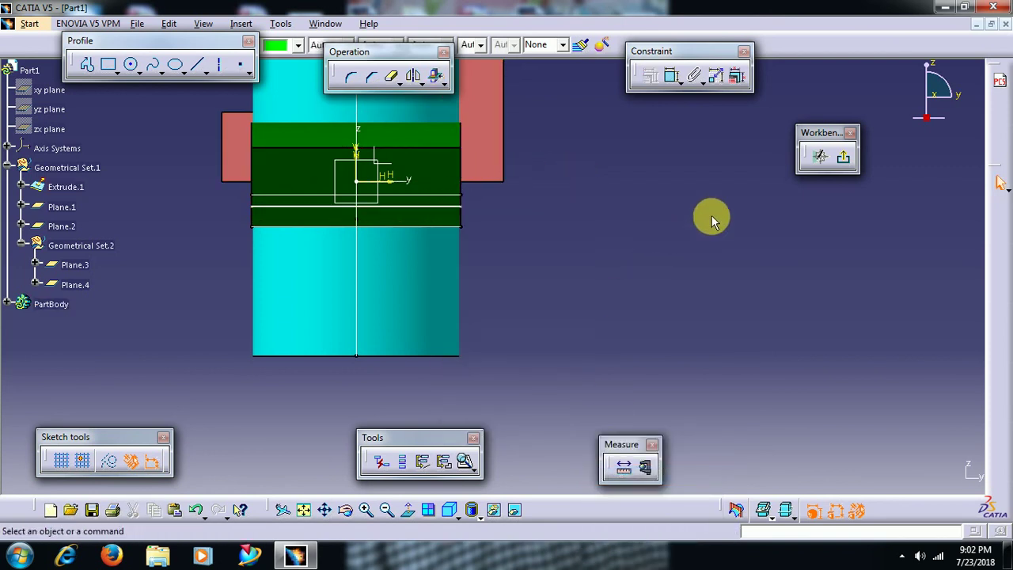
{"action": "left_click", "coordinate": [818, 169]}
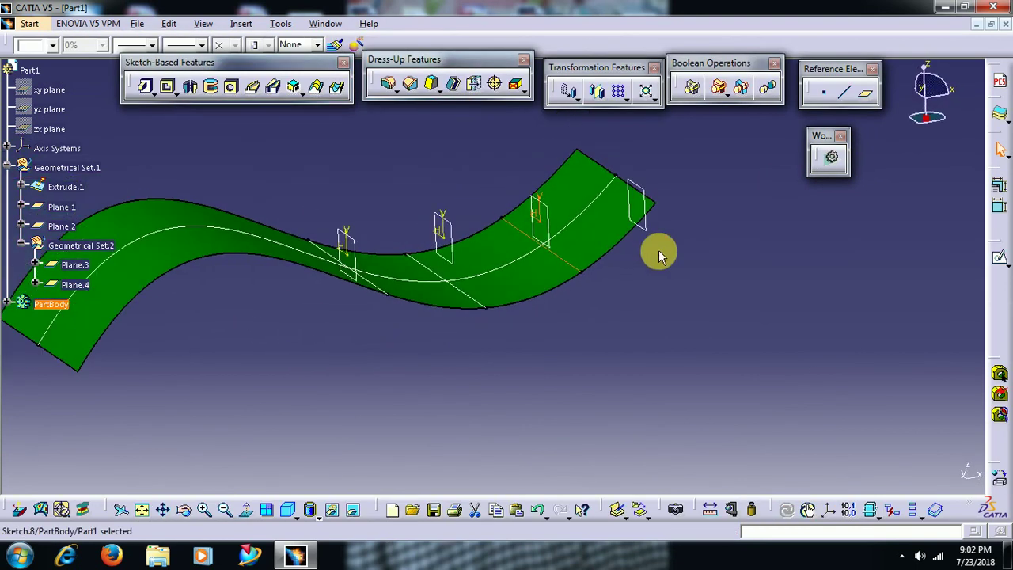
{"action": "middle_click_drag", "start_coordinate": [545, 311], "coordinate": [622, 284]}
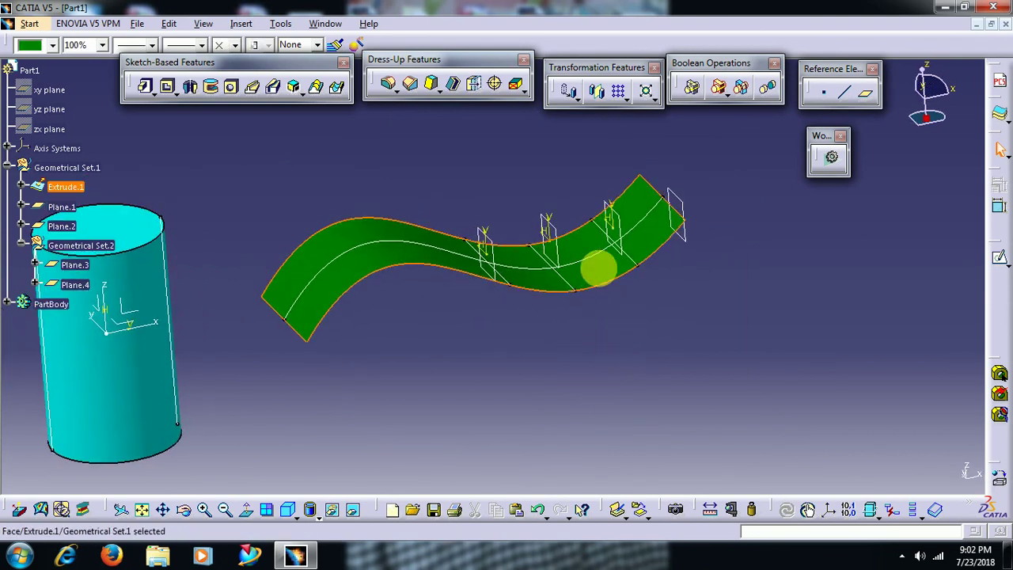
{"action": "right_click", "coordinate": [595, 267]}
{"action": "left_click", "coordinate": [702, 443]}
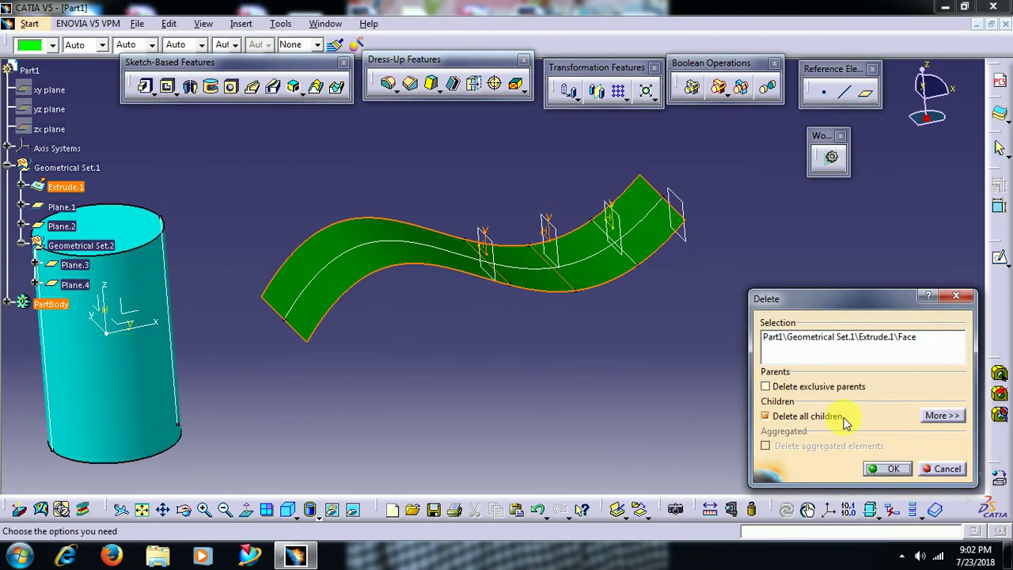
{"action": "left_click", "coordinate": [894, 469]}
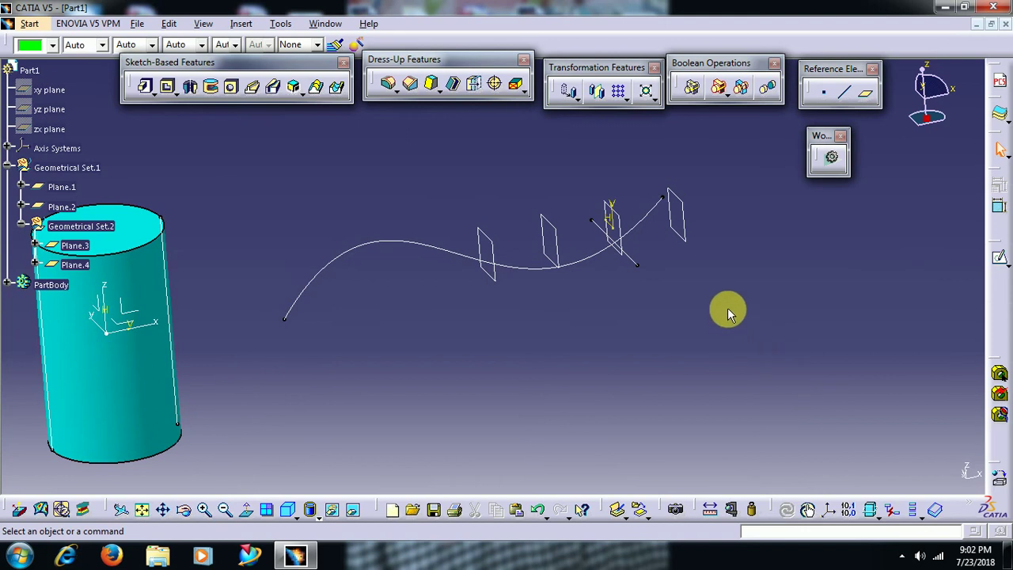
{"action": "key", "text": "ctrl+z"}
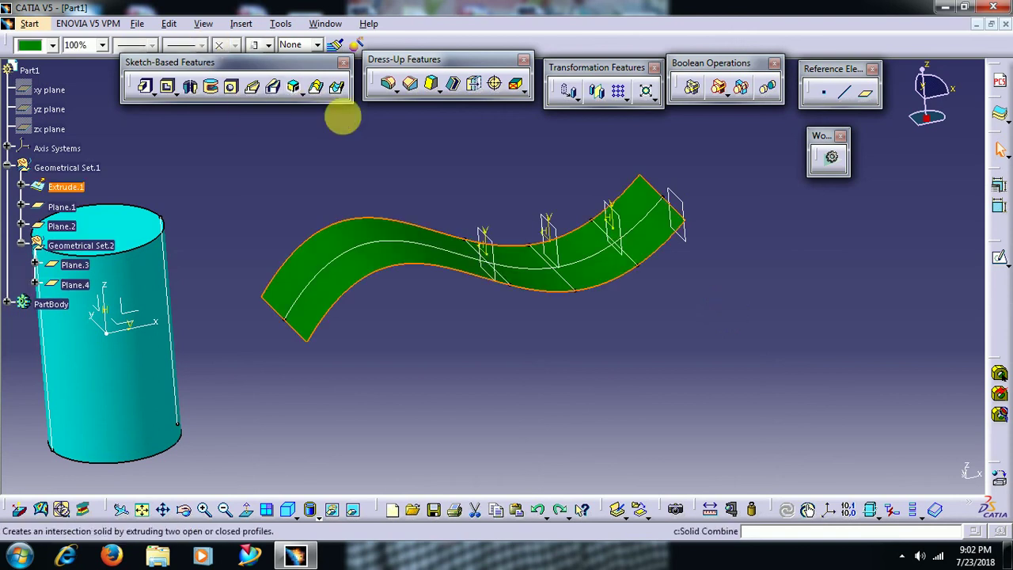
- Orbit the view to show the red box pad, cyan cylinder and green surface together
{"action": "middle_click_drag", "start_coordinate": [364, 178], "coordinate": [558, 200]}
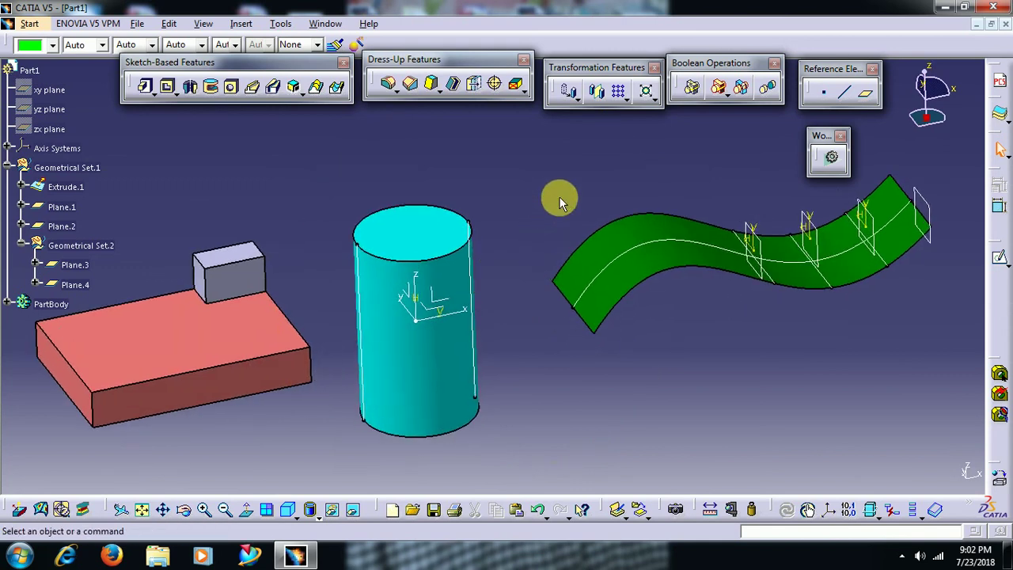